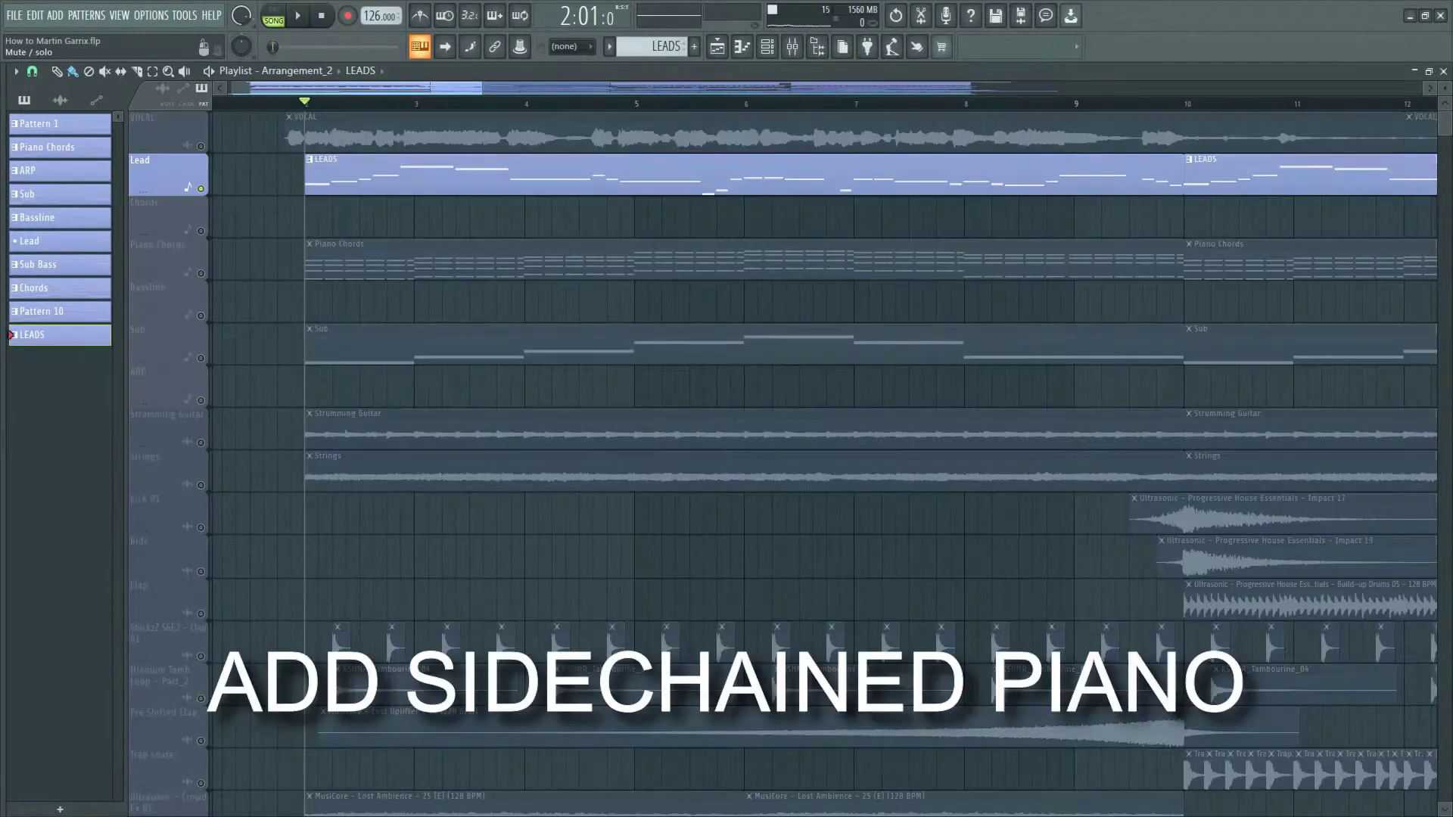
# Solo the Piano Chords track, play it back, and open the Piano Chords pattern in the piano roll.
pyautogui.click(157, 253)
pyautogui.press('space')
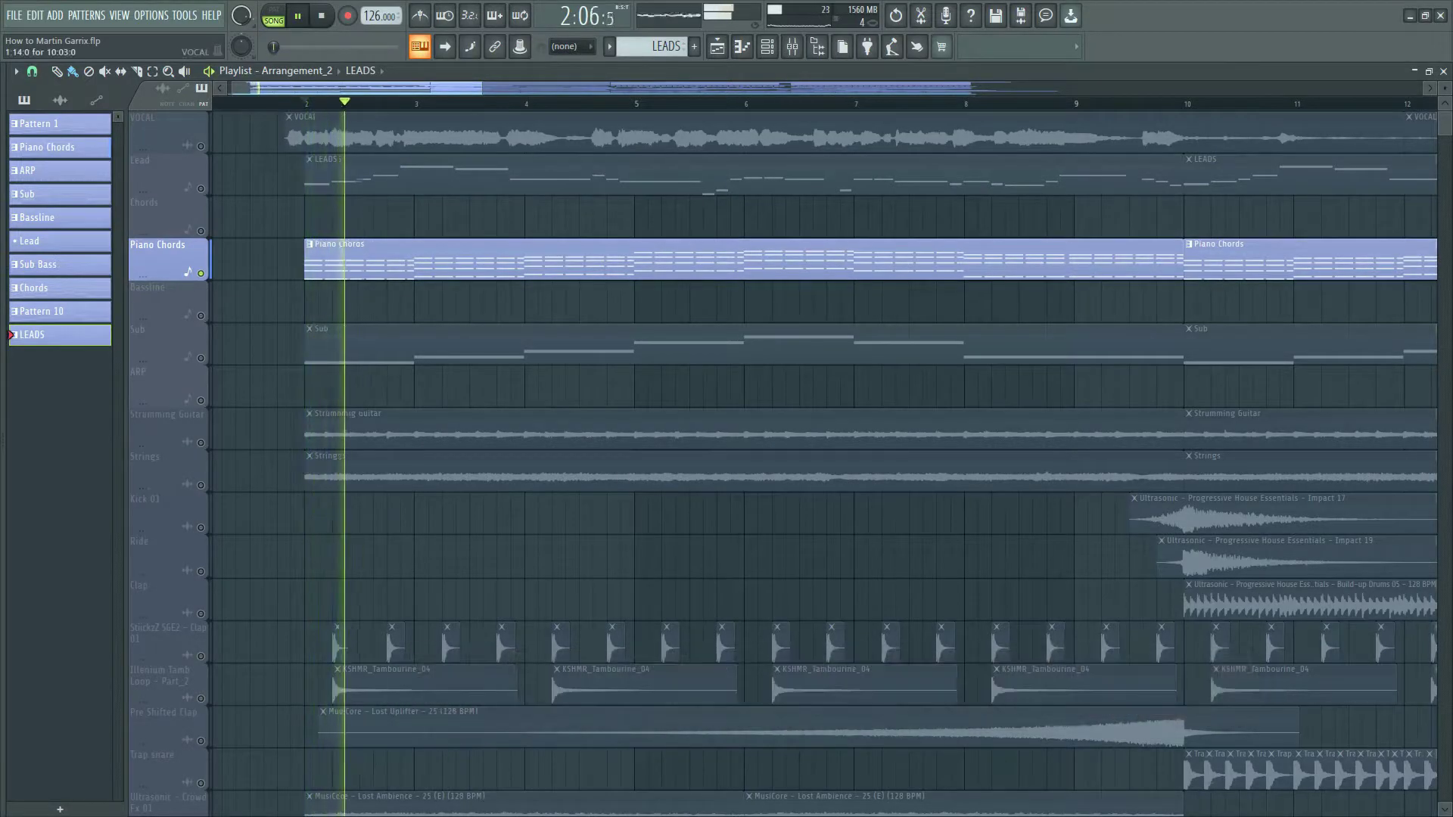
pyautogui.scroll(-1, 323, 259)
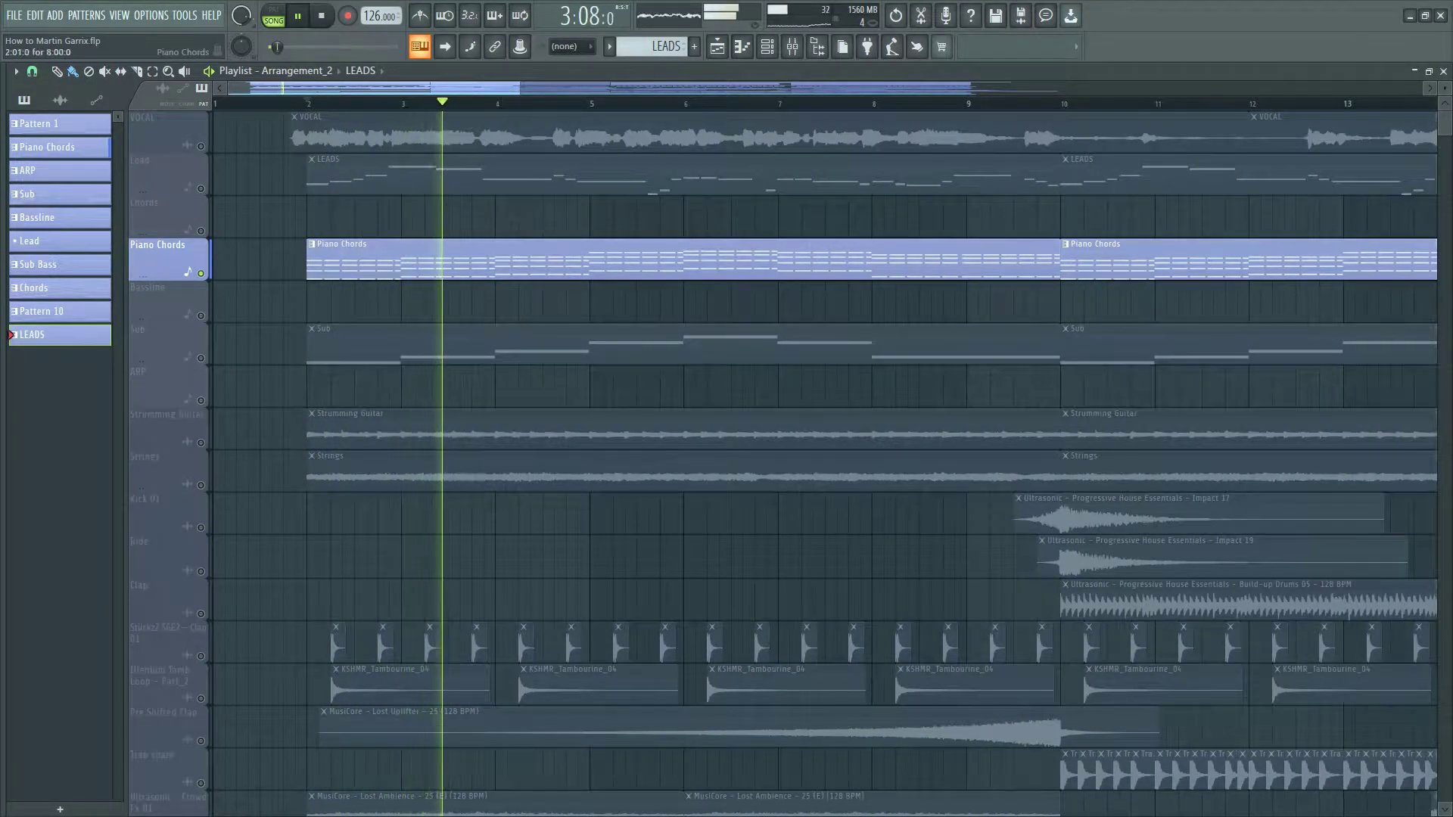
pyautogui.doubleClick(322, 258)
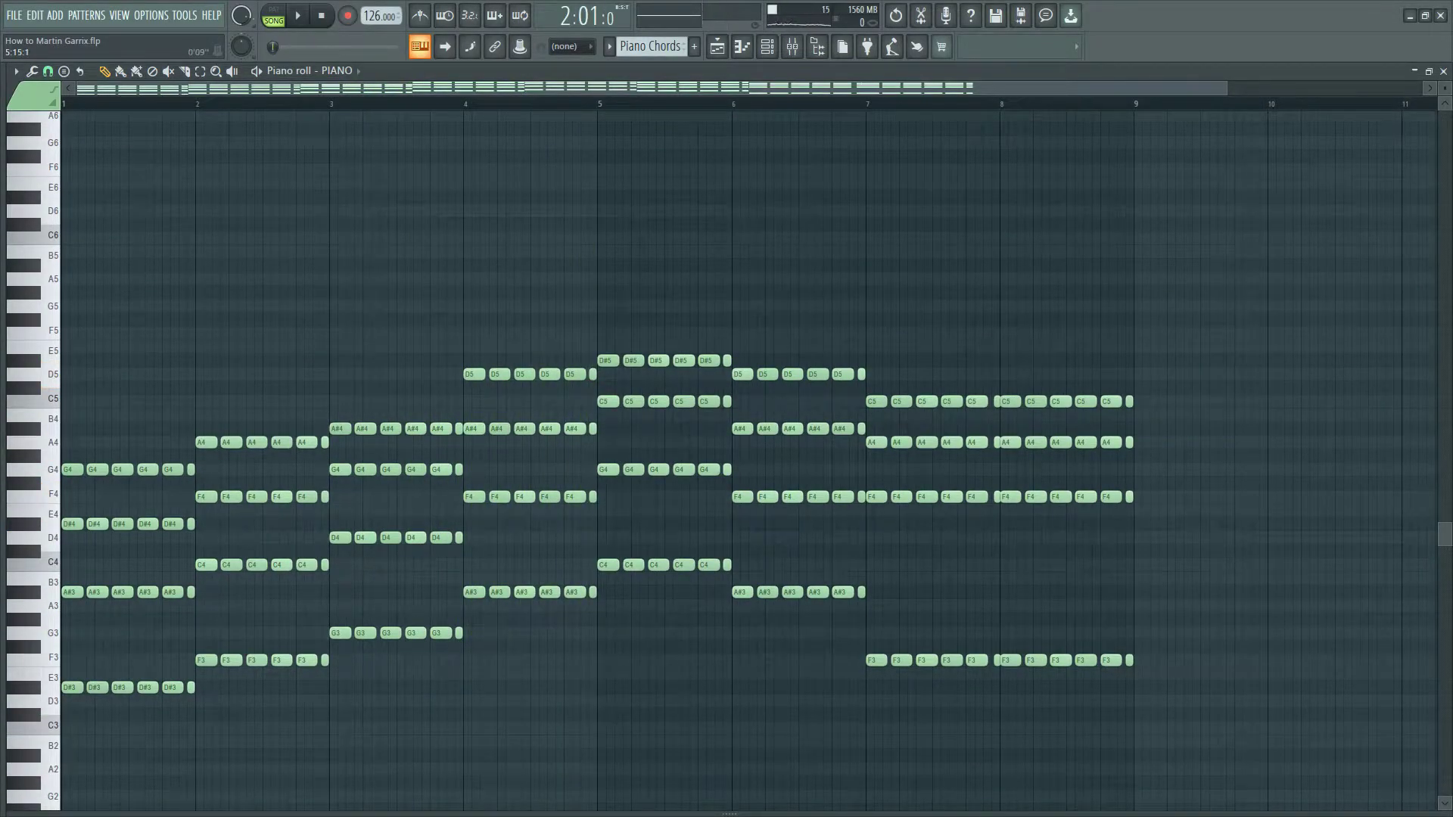
# Return to the playlist and solo the Sub track and the Strumming Guitar track in turn.
pyautogui.click(716, 46)
pyautogui.click(167, 340)
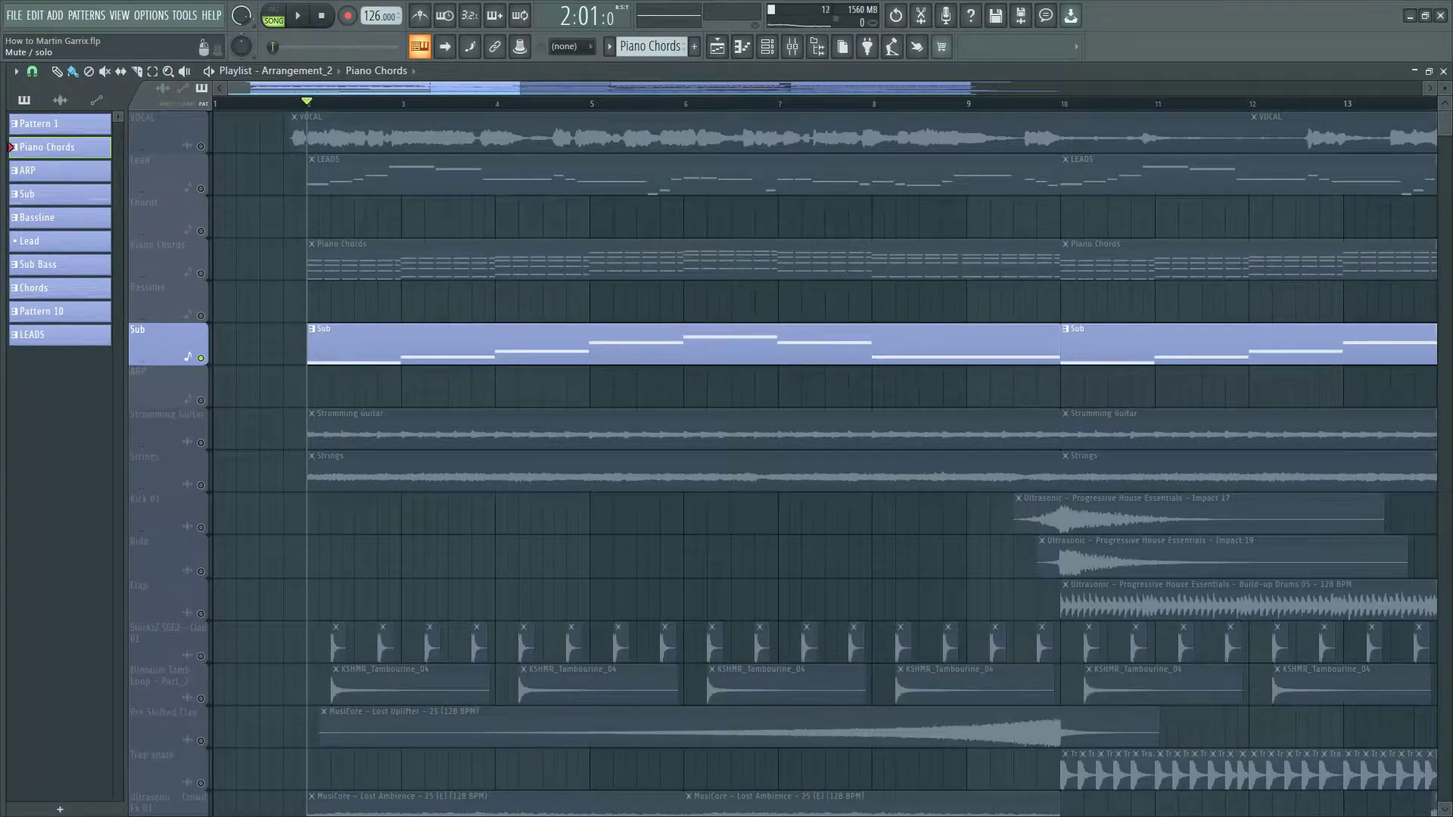
pyautogui.click(167, 425)
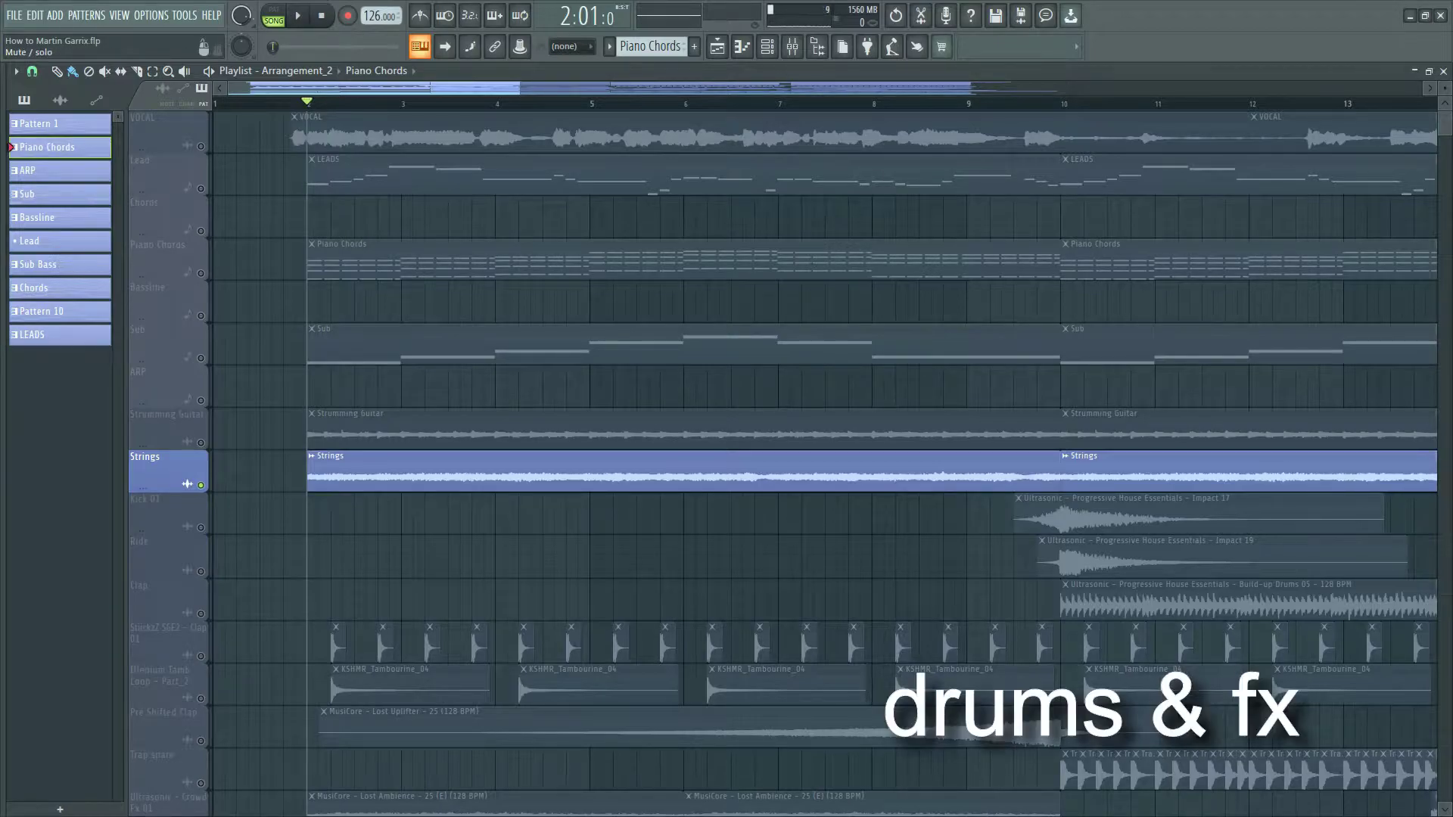
# Play the isolated StickzZ SGE2 - Clap 01 track and unmute Illenium Tamb Loop - Part_2, Ultrasonic - Crowd Fx 01 and Pre Shifted Clap.
pyautogui.press('space')
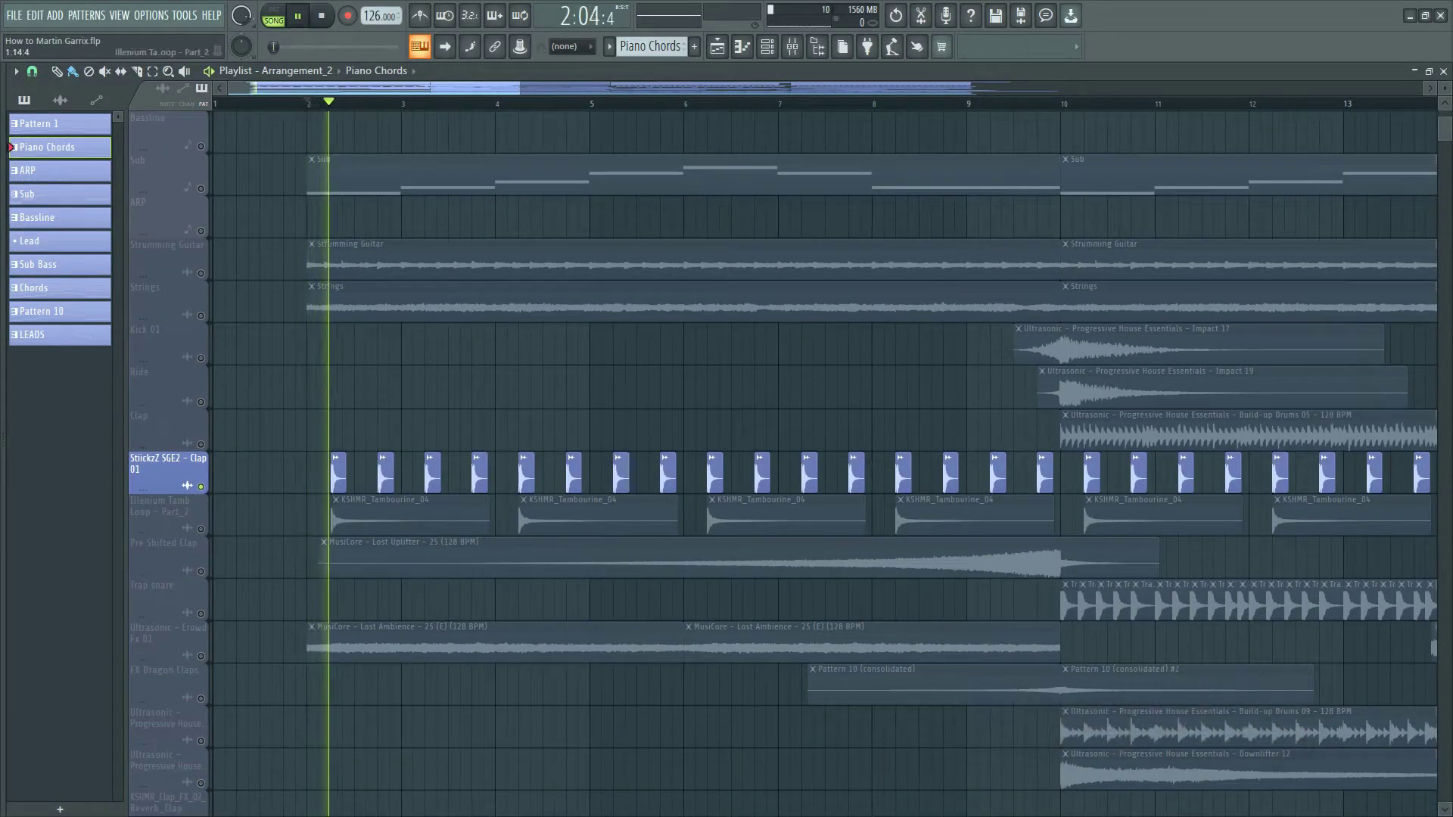
pyautogui.click(200, 528)
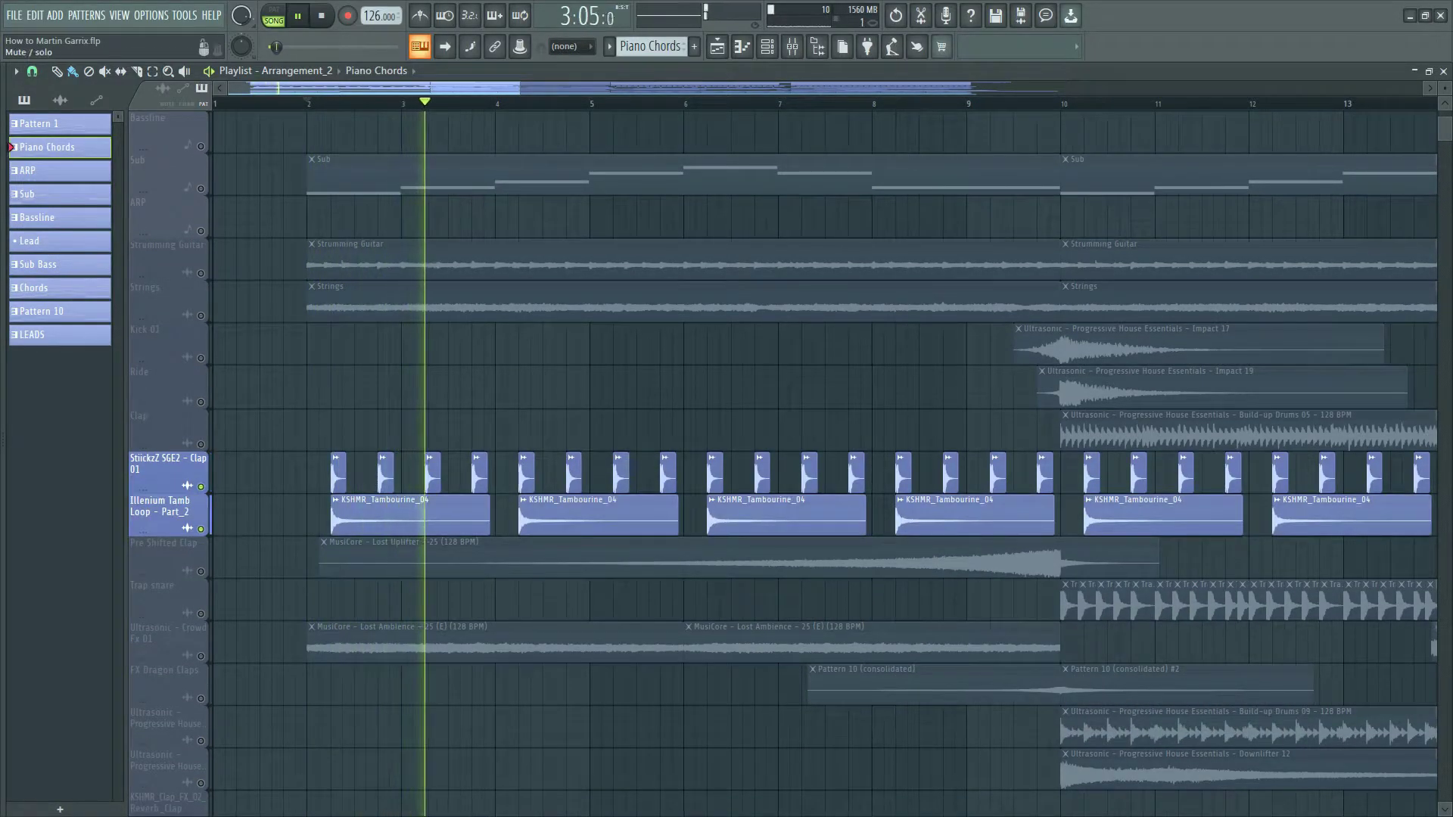
pyautogui.click(201, 656)
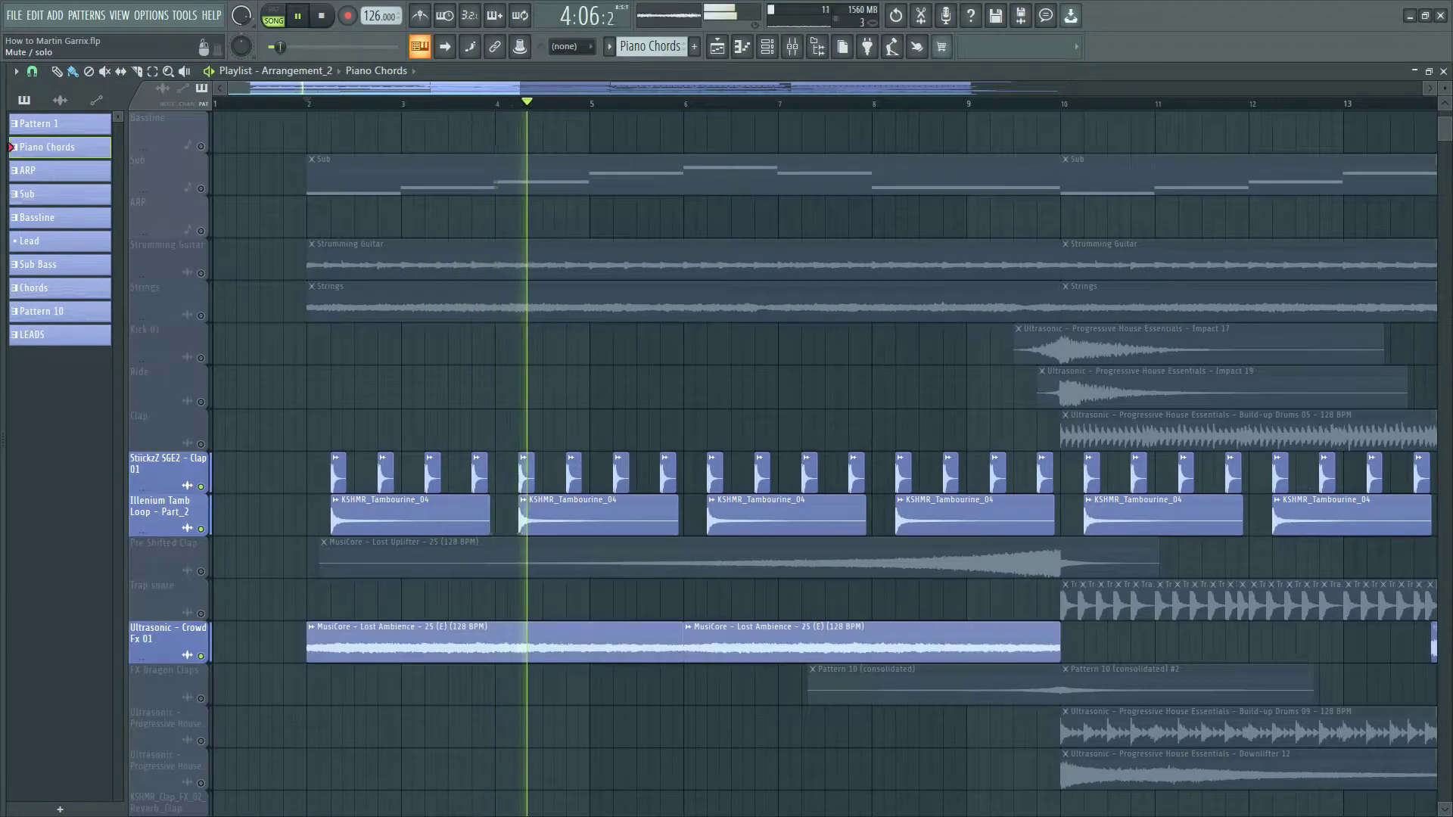
pyautogui.click(201, 571)
# Unmute the MHA ASCEND_Still_Drone, Ambiance 04 - D# and FX Dragon Claps tracks while the section plays.
pyautogui.scroll(-5, 201, 570)
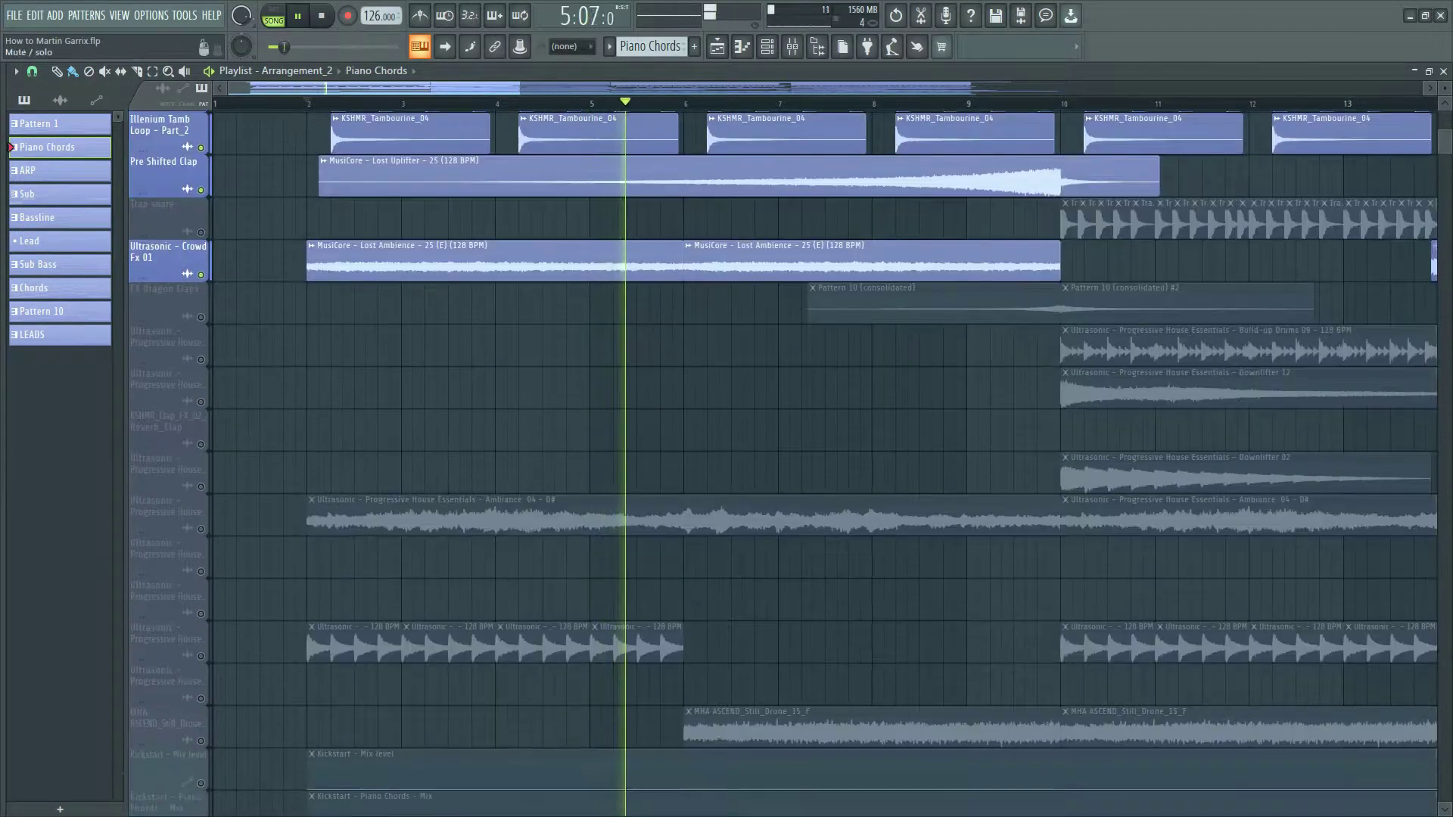
pyautogui.click(201, 741)
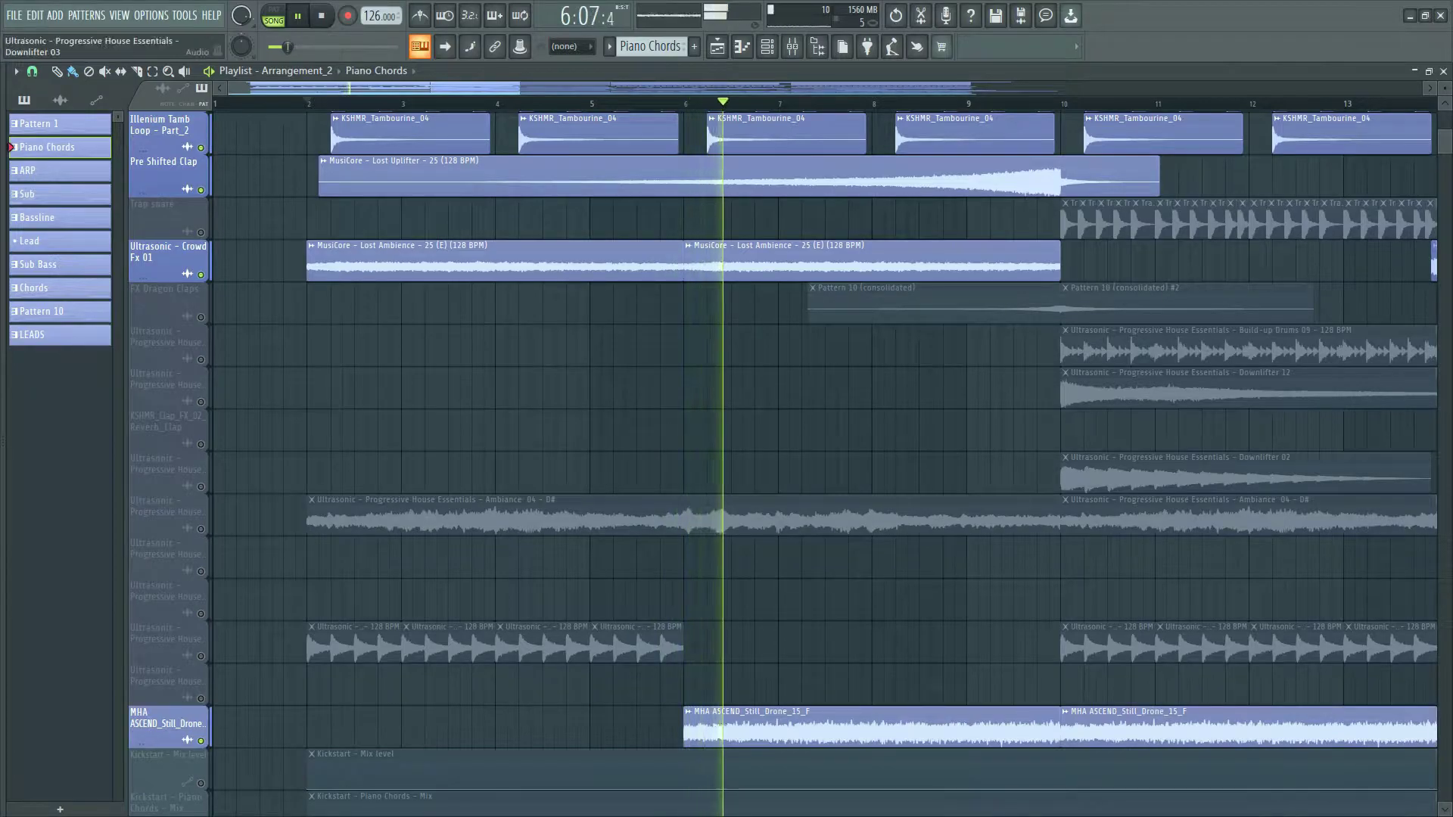
pyautogui.click(200, 529)
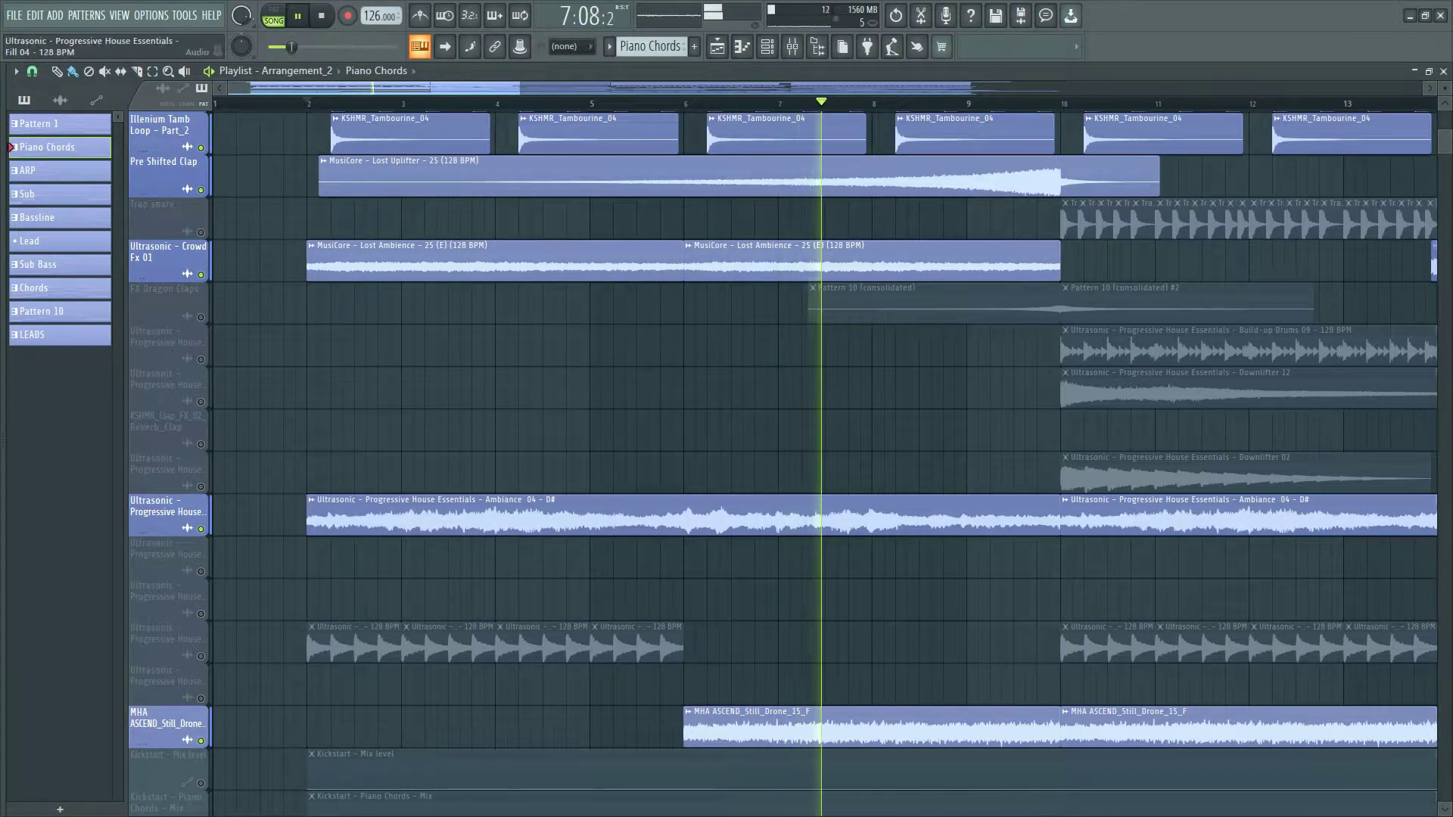
pyautogui.click(201, 317)
pyautogui.scroll(4, 784, 464)
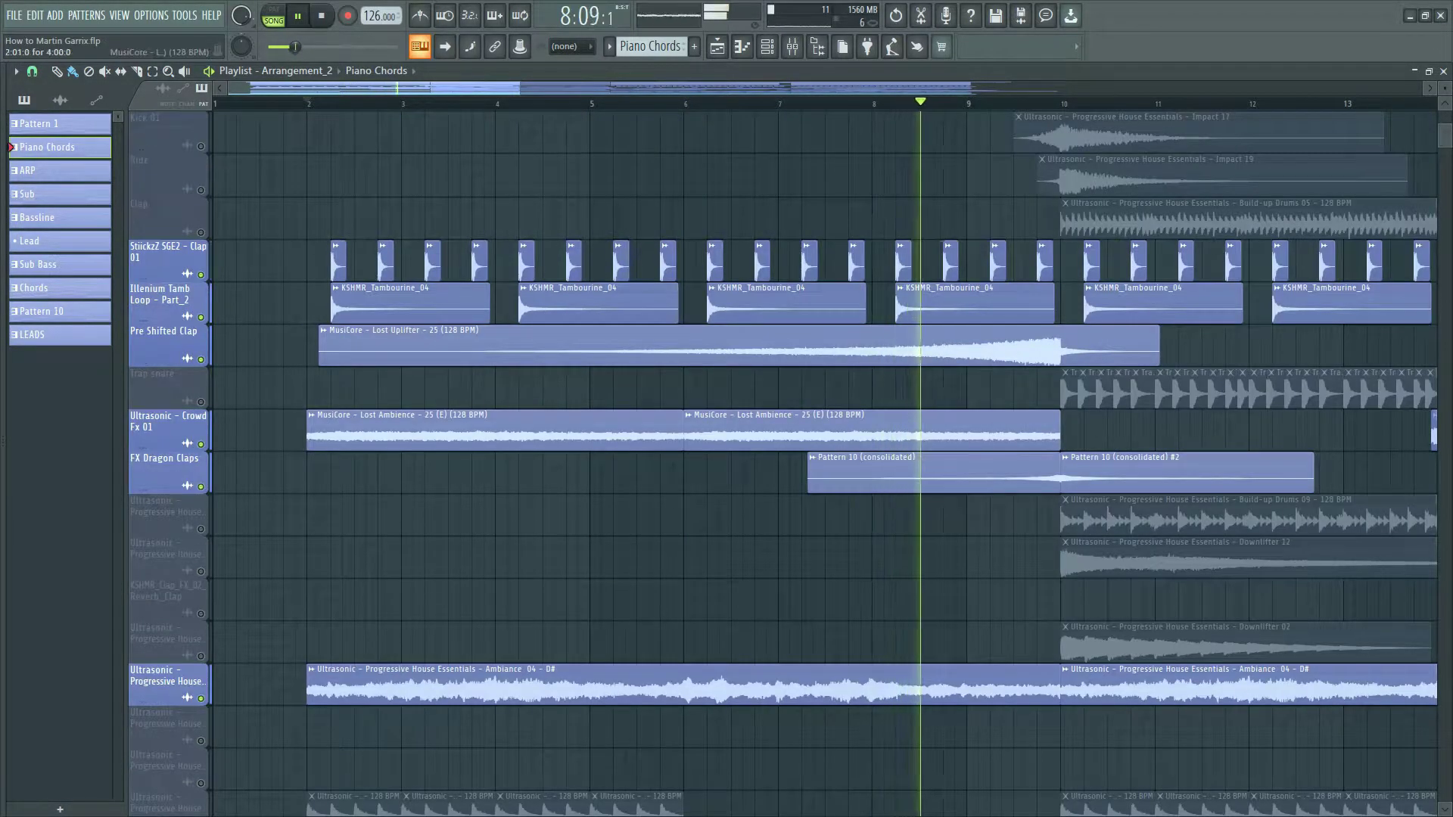
pyautogui.scroll(-4, 784, 464)
pyautogui.scroll(5, 784, 464)
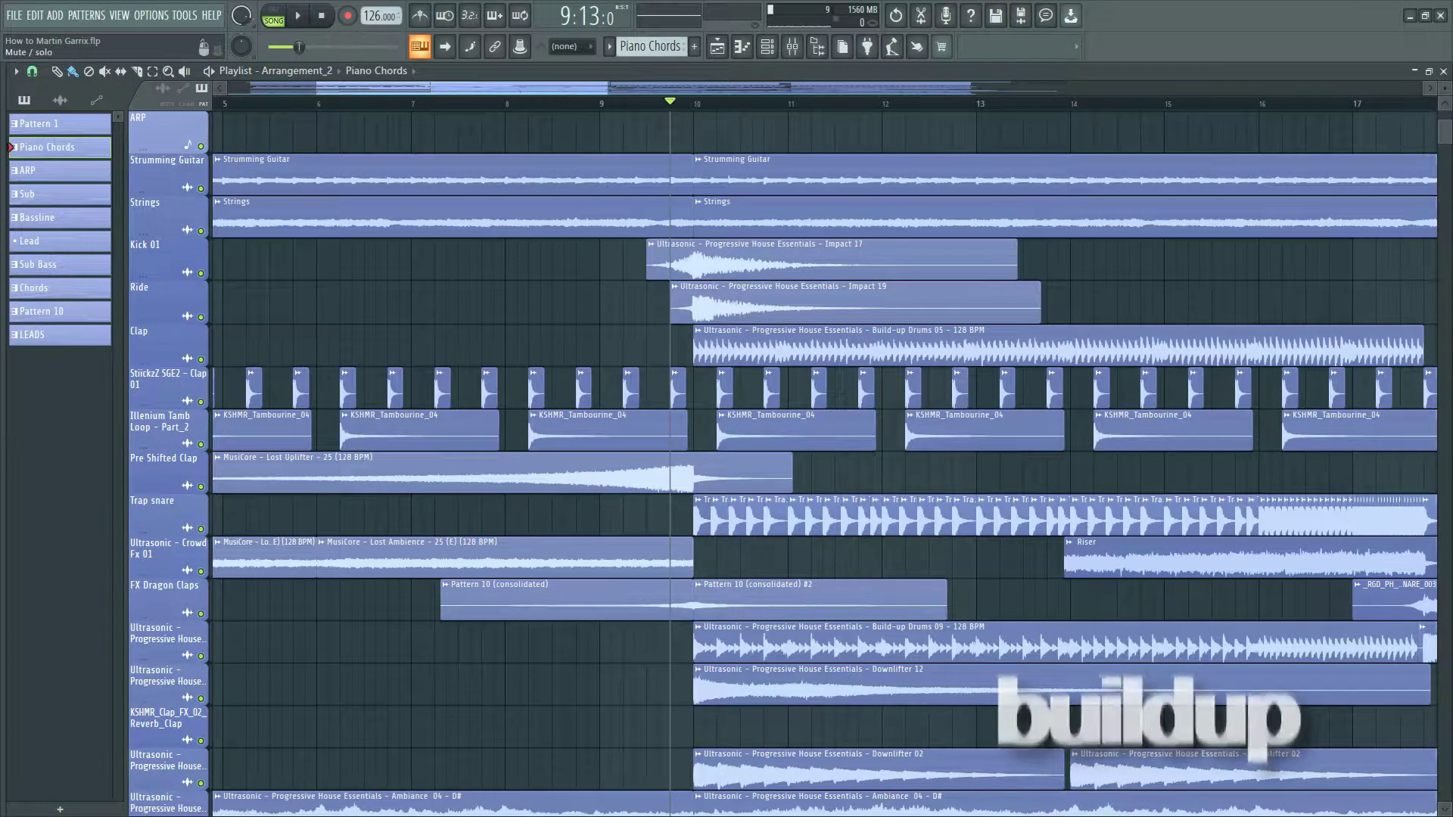
# Solo Kick 01 for the buildup, start playback, and unmute Ride, StickzZ SGE2 - Clap 01 and Illenium Tamb Loop - Part_2.
pyautogui.rightClick(201, 274)
pyautogui.press('space')
pyautogui.keyDown('ctrl'); pyautogui.click(200, 318); pyautogui.keyUp('ctrl')
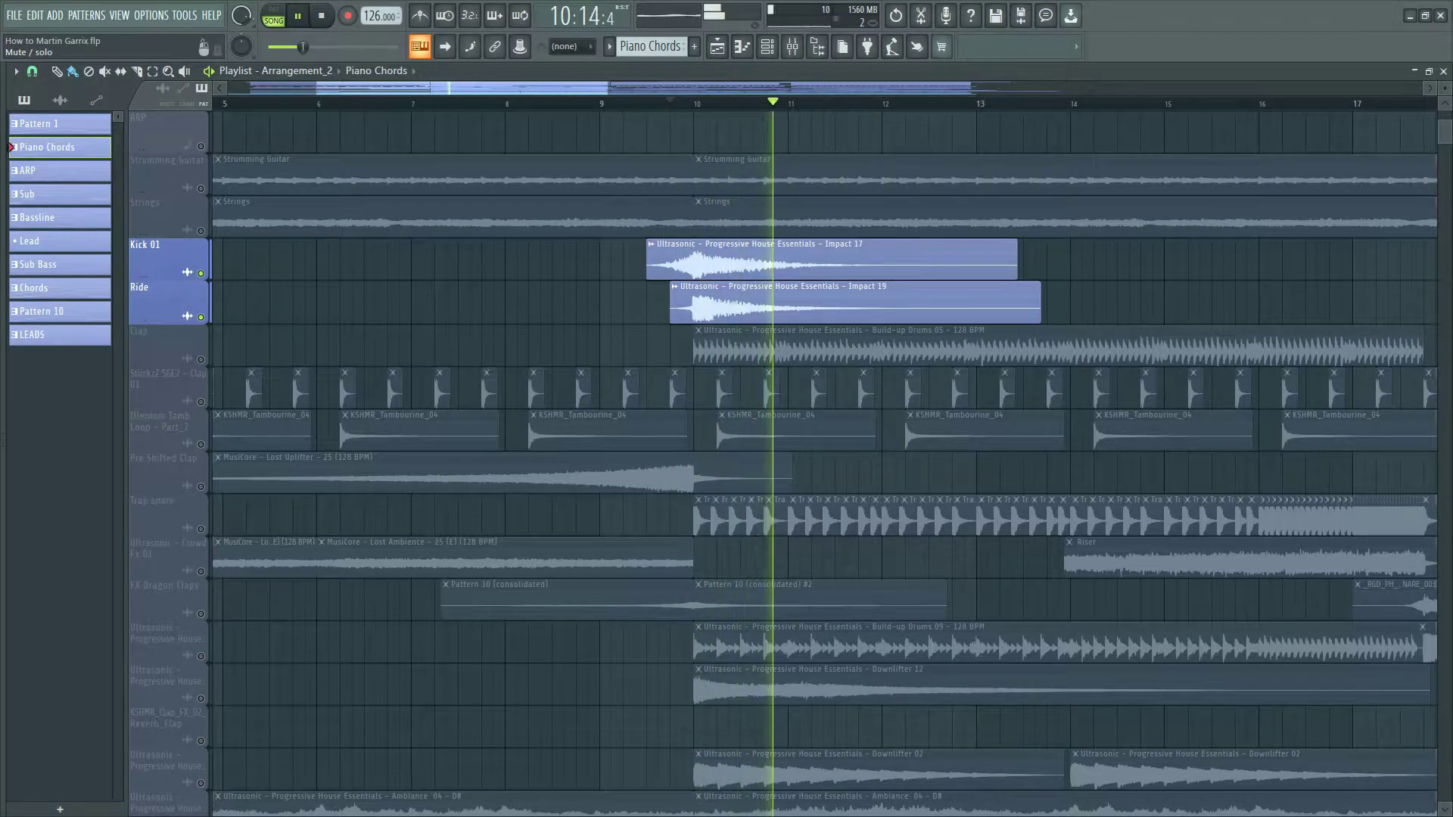
pyautogui.keyDown('ctrl'); pyautogui.click(201, 402); pyautogui.keyUp('ctrl')
pyautogui.keyDown('ctrl'); pyautogui.click(200, 444); pyautogui.keyUp('ctrl')
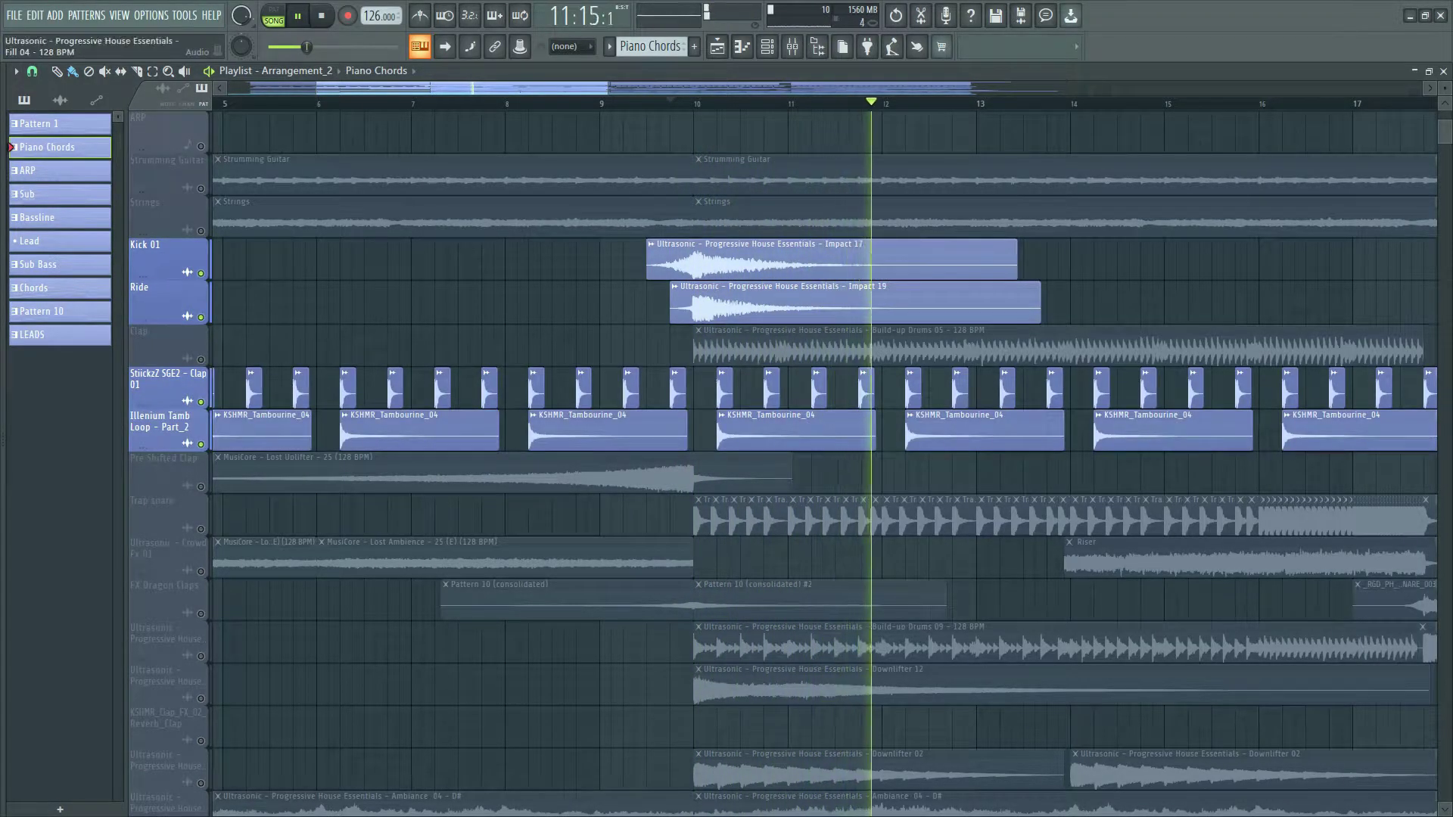
# Unmute the Build-up Drums 09, Trap snare and Clap tracks in the buildup.
pyautogui.keyDown('ctrl'); pyautogui.click(200, 656); pyautogui.keyUp('ctrl')
pyautogui.keyDown('ctrl'); pyautogui.click(200, 529); pyautogui.keyUp('ctrl')
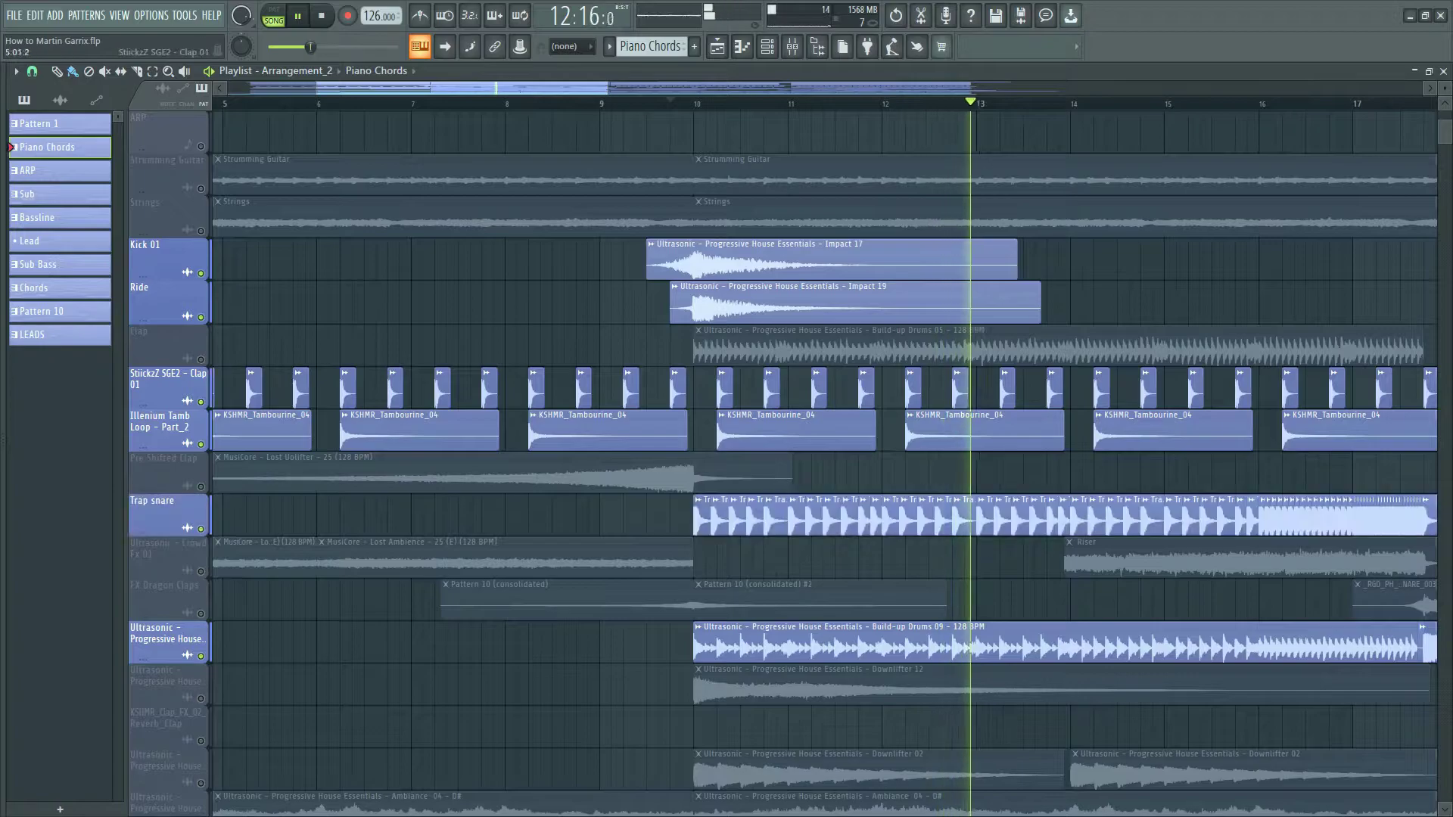
pyautogui.keyDown('ctrl'); pyautogui.click(200, 359); pyautogui.keyUp('ctrl')
# Unmute the tracks holding Downlifter 02, Ambiance 04 - D#, the repeated Ultrasonic 128 BPM clips and MHA ASCEND_Still_Drone.
pyautogui.scroll(-5, 200, 360)
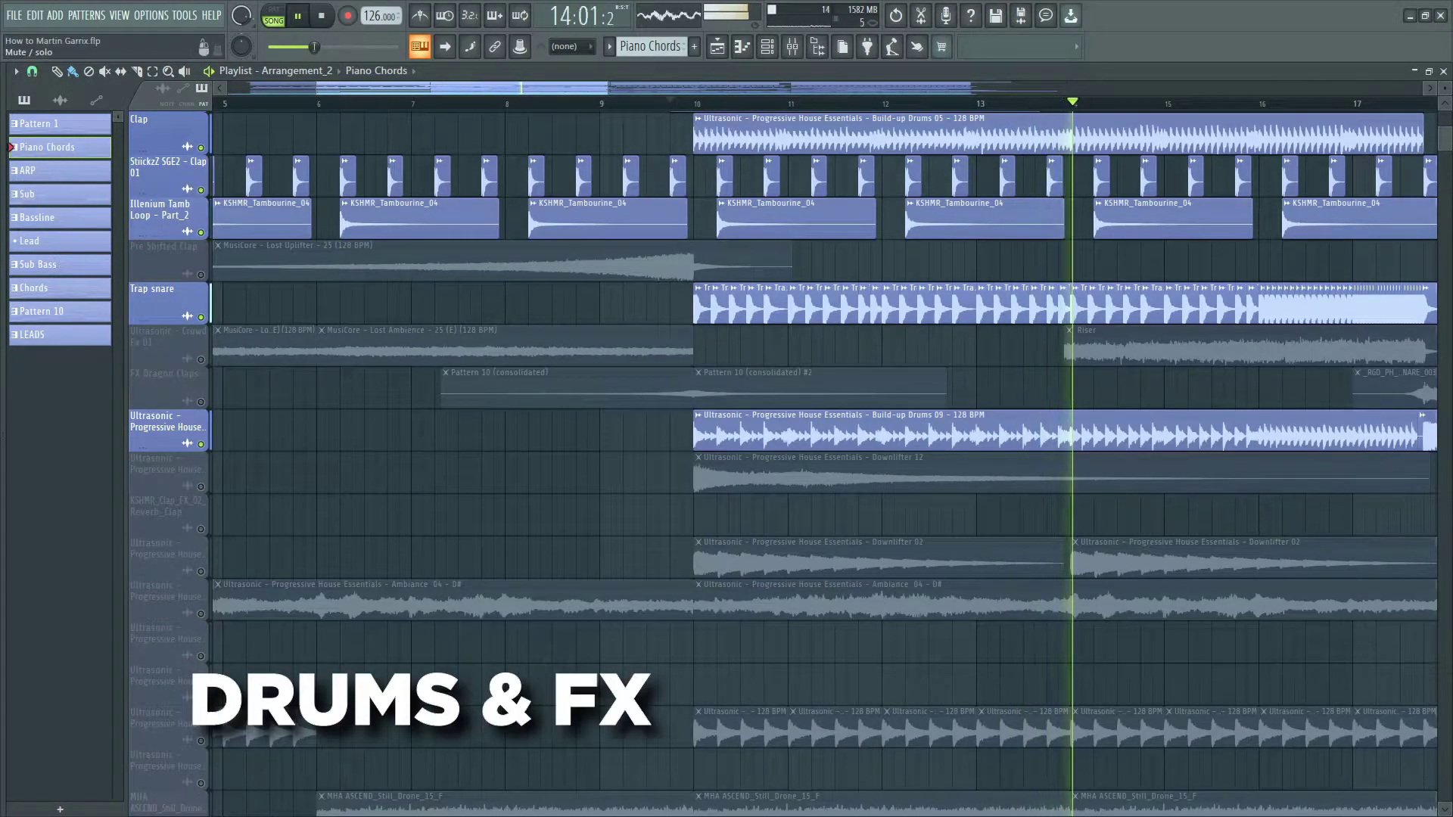
pyautogui.keyDown('ctrl'); pyautogui.click(201, 572); pyautogui.keyUp('ctrl')
pyautogui.keyDown('ctrl'); pyautogui.click(200, 613); pyautogui.keyUp('ctrl')
pyautogui.keyDown('ctrl'); pyautogui.click(200, 741); pyautogui.keyUp('ctrl')
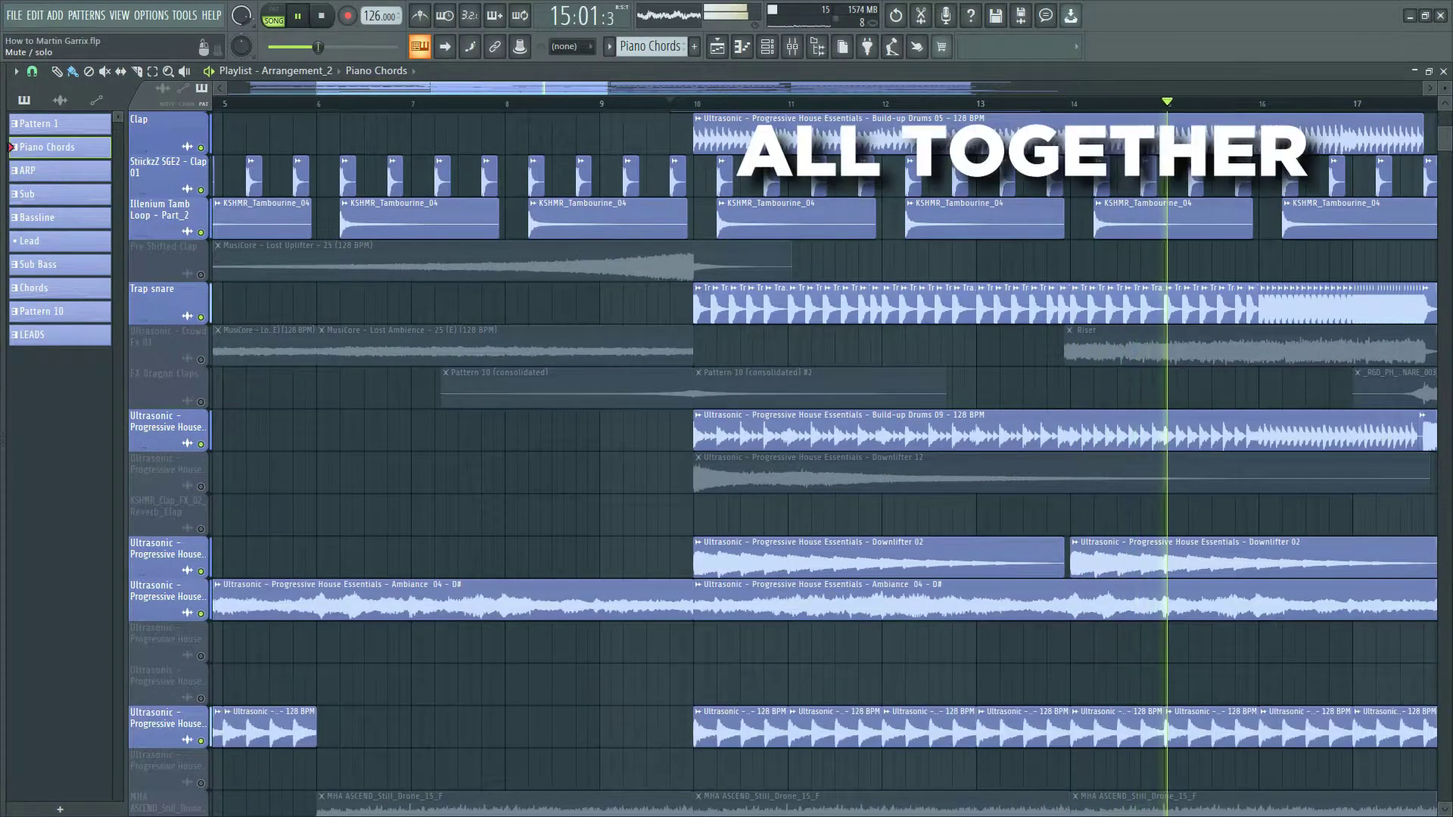
pyautogui.scroll(-4, 783, 464)
pyautogui.scroll(4, 782, 463)
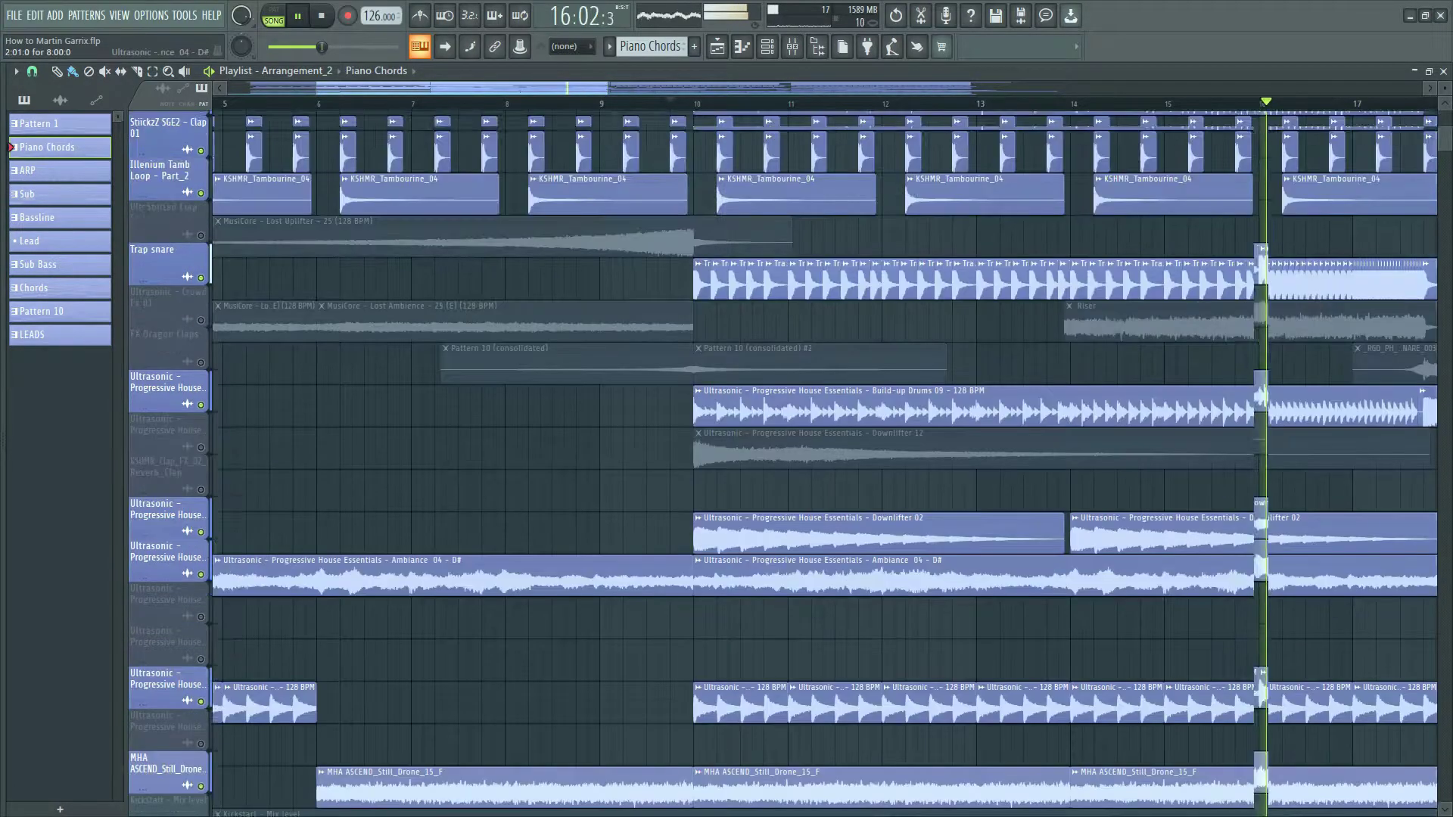
# Unmute the Ultrasonic - Crowd Fx 01, FX Dragon Claps and Downlifter 12 tracks to complete the buildup layers.
pyautogui.keyDown('ctrl'); pyautogui.click(200, 360); pyautogui.keyUp('ctrl')
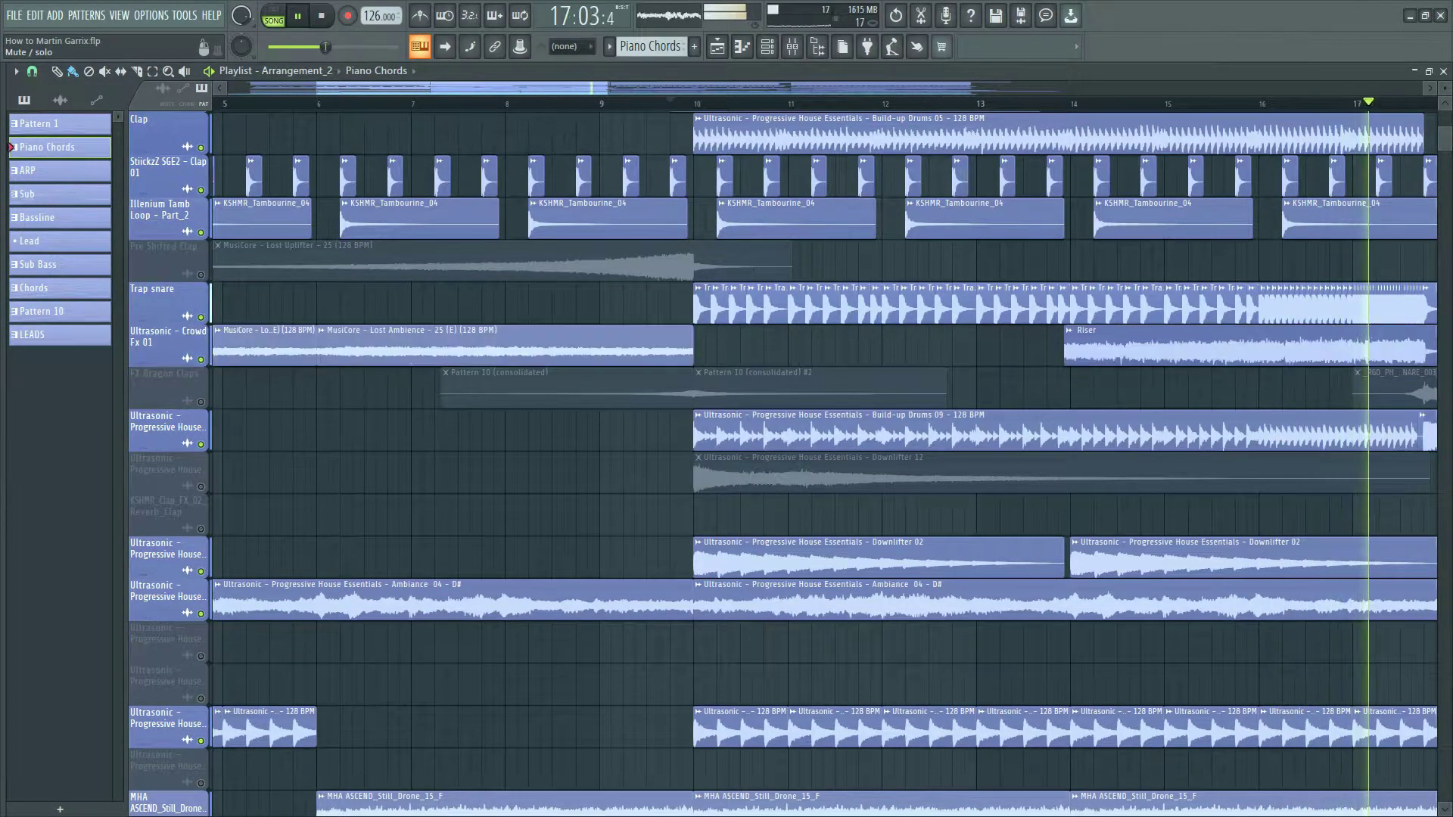
pyautogui.keyDown('ctrl'); pyautogui.click(201, 402); pyautogui.keyUp('ctrl')
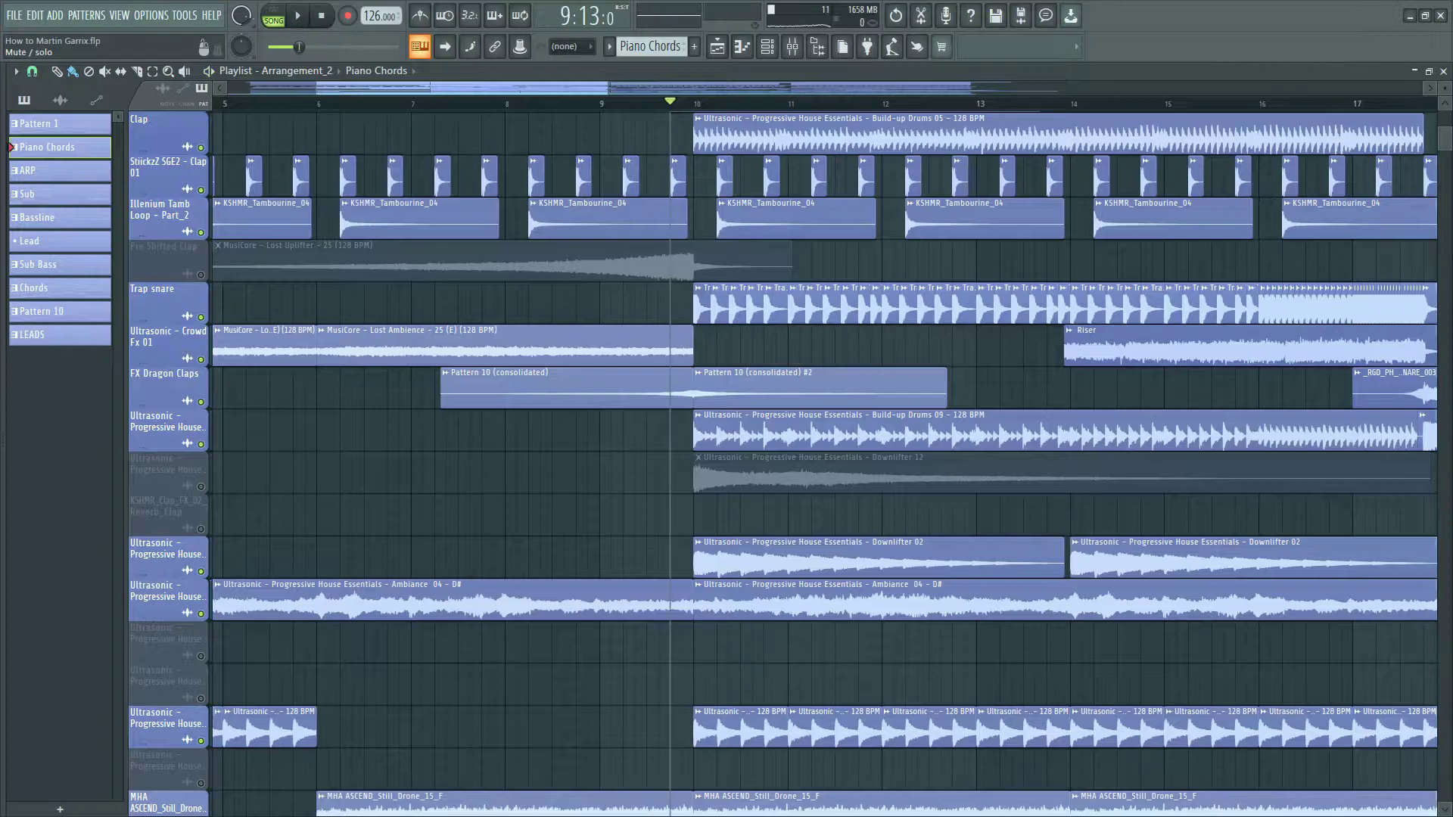
pyautogui.keyDown('ctrl'); pyautogui.click(200, 486); pyautogui.keyUp('ctrl')
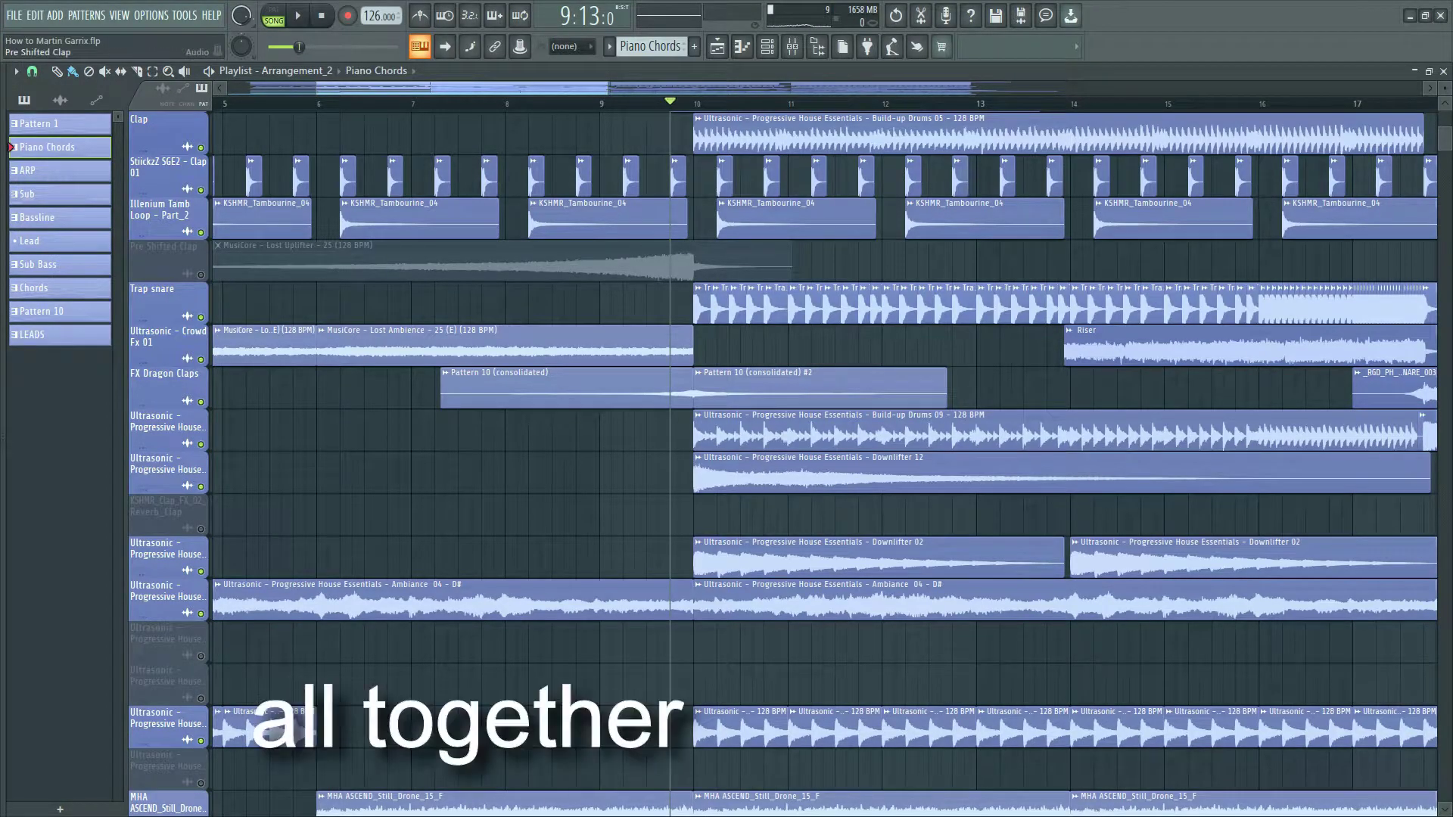
# Play the whole buildup from just before bar 10 with all its drum and FX tracks together, and stop at the drop.
pyautogui.scroll(5, 825, 461)
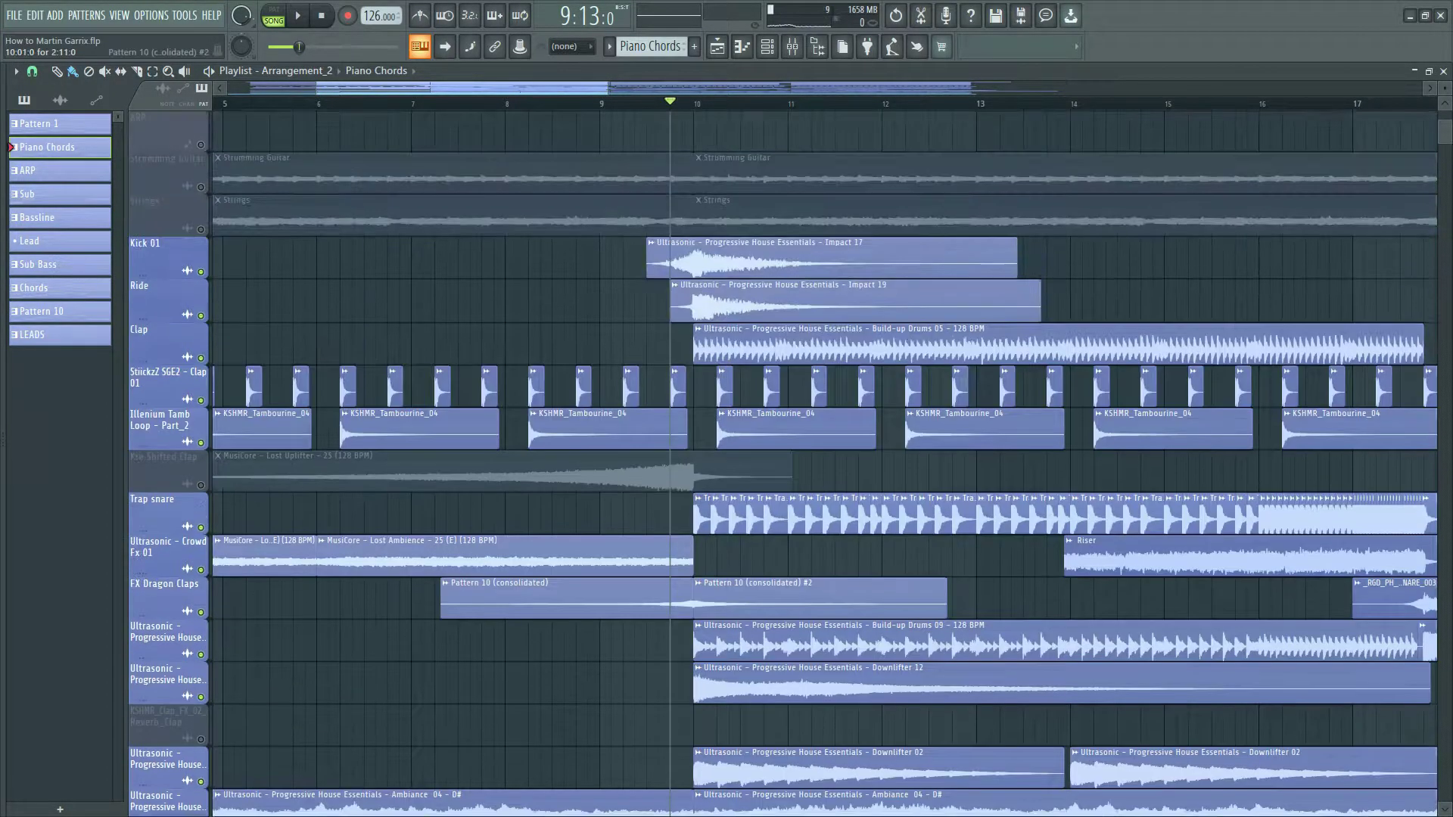
pyautogui.press('space')
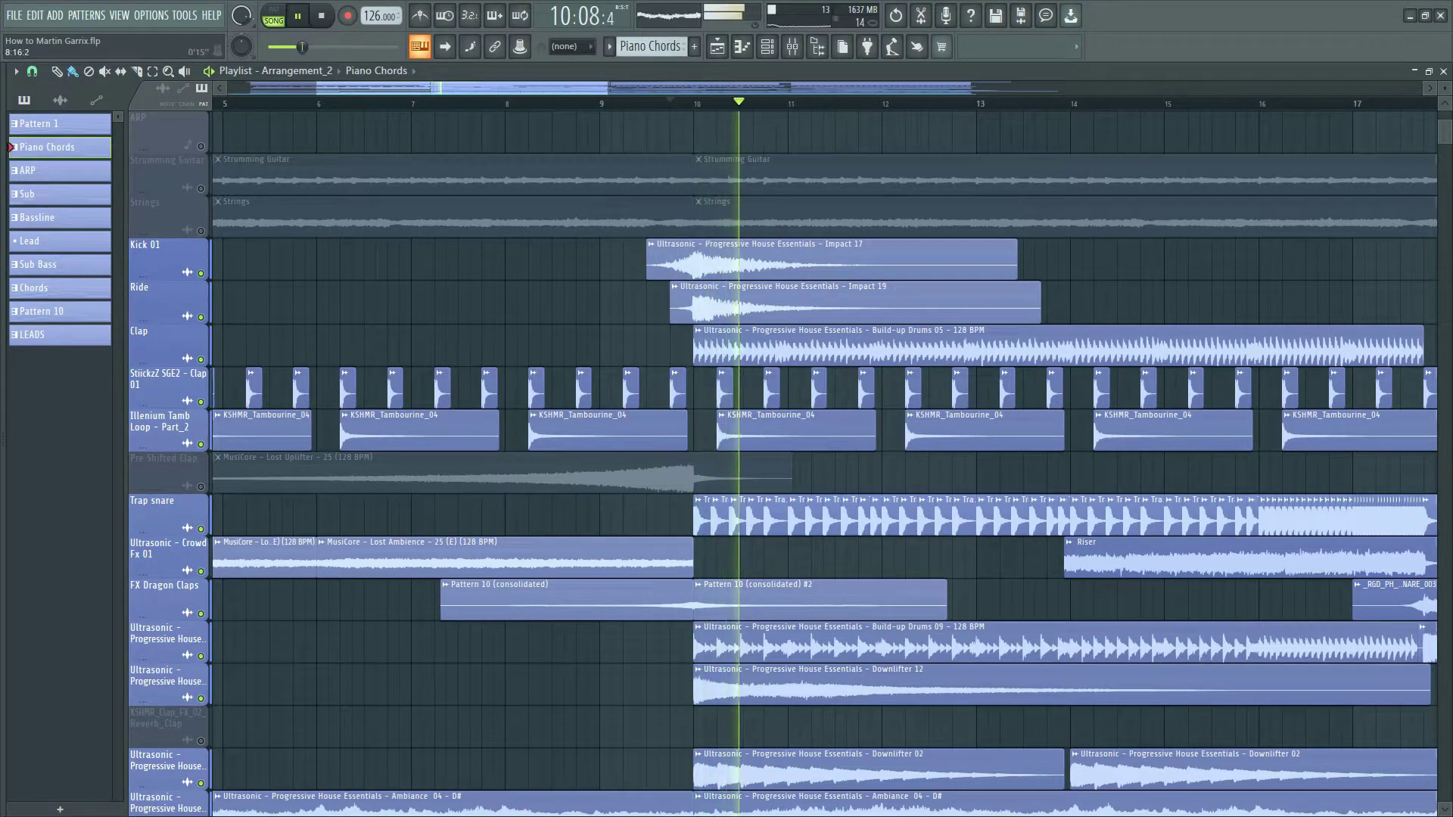
pyautogui.scroll(-5, 825, 461)
pyautogui.scroll(-8, 825, 462)
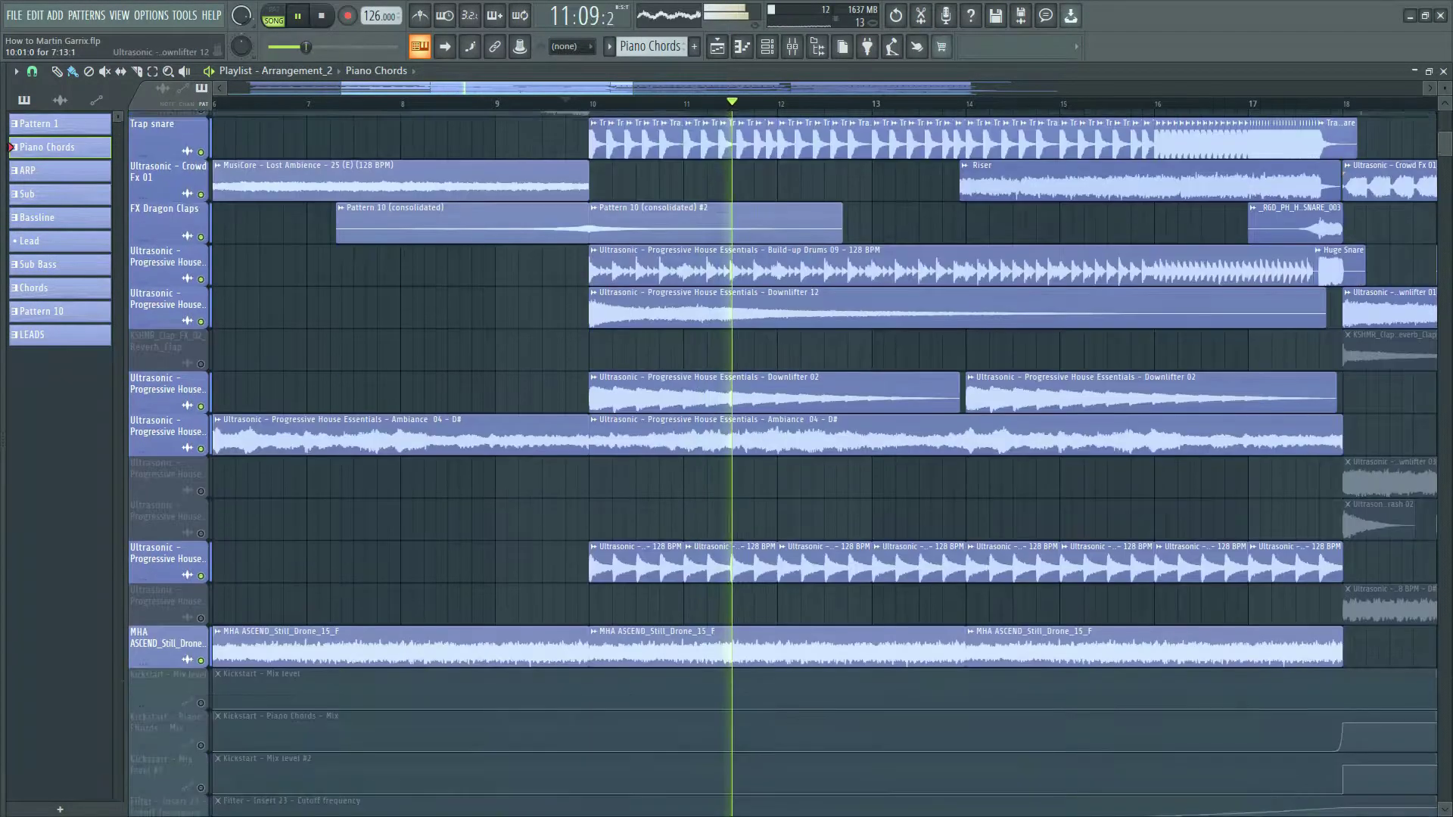
pyautogui.scroll(12, 825, 461)
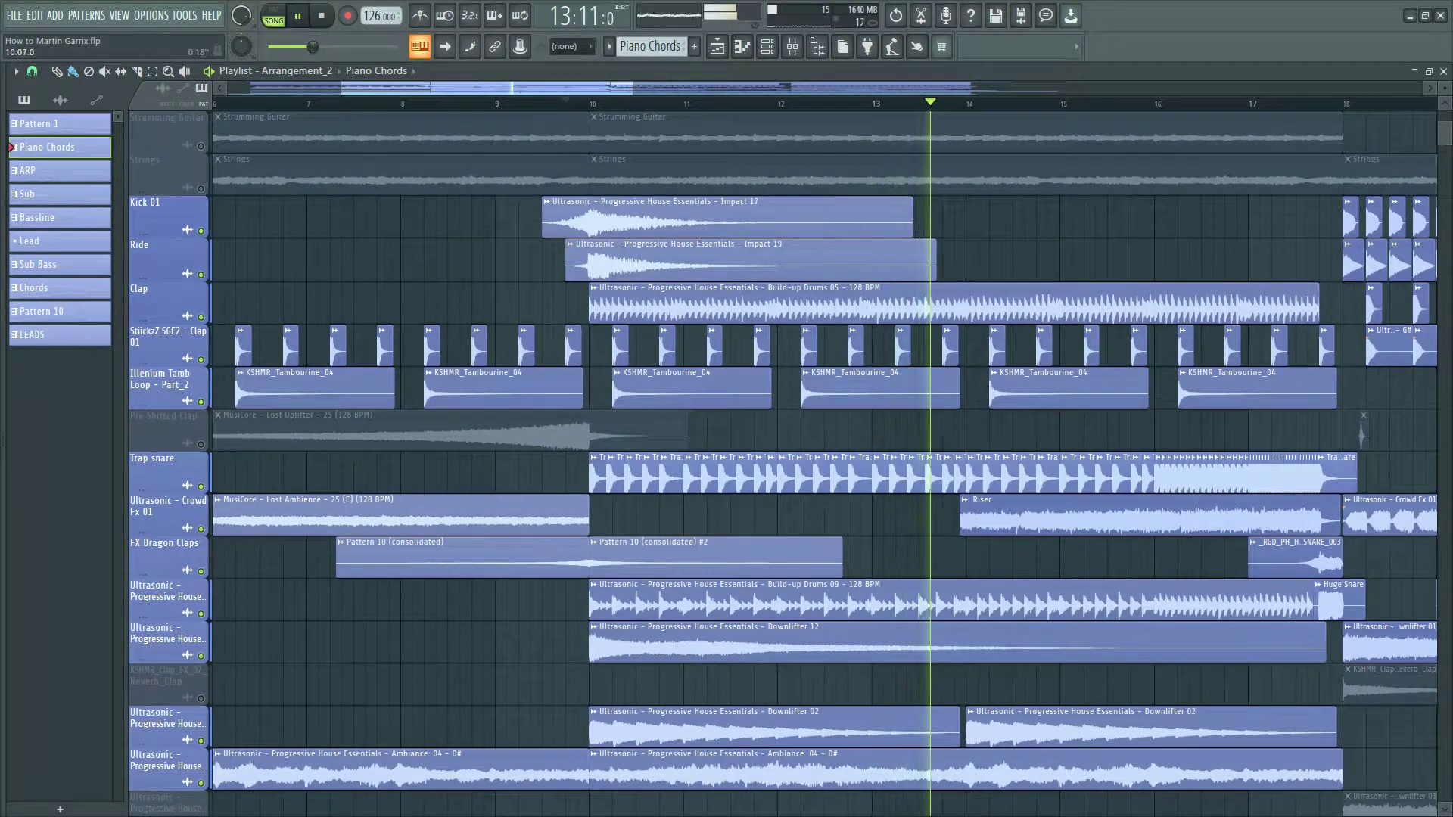
pyautogui.scroll(-3, 824, 462)
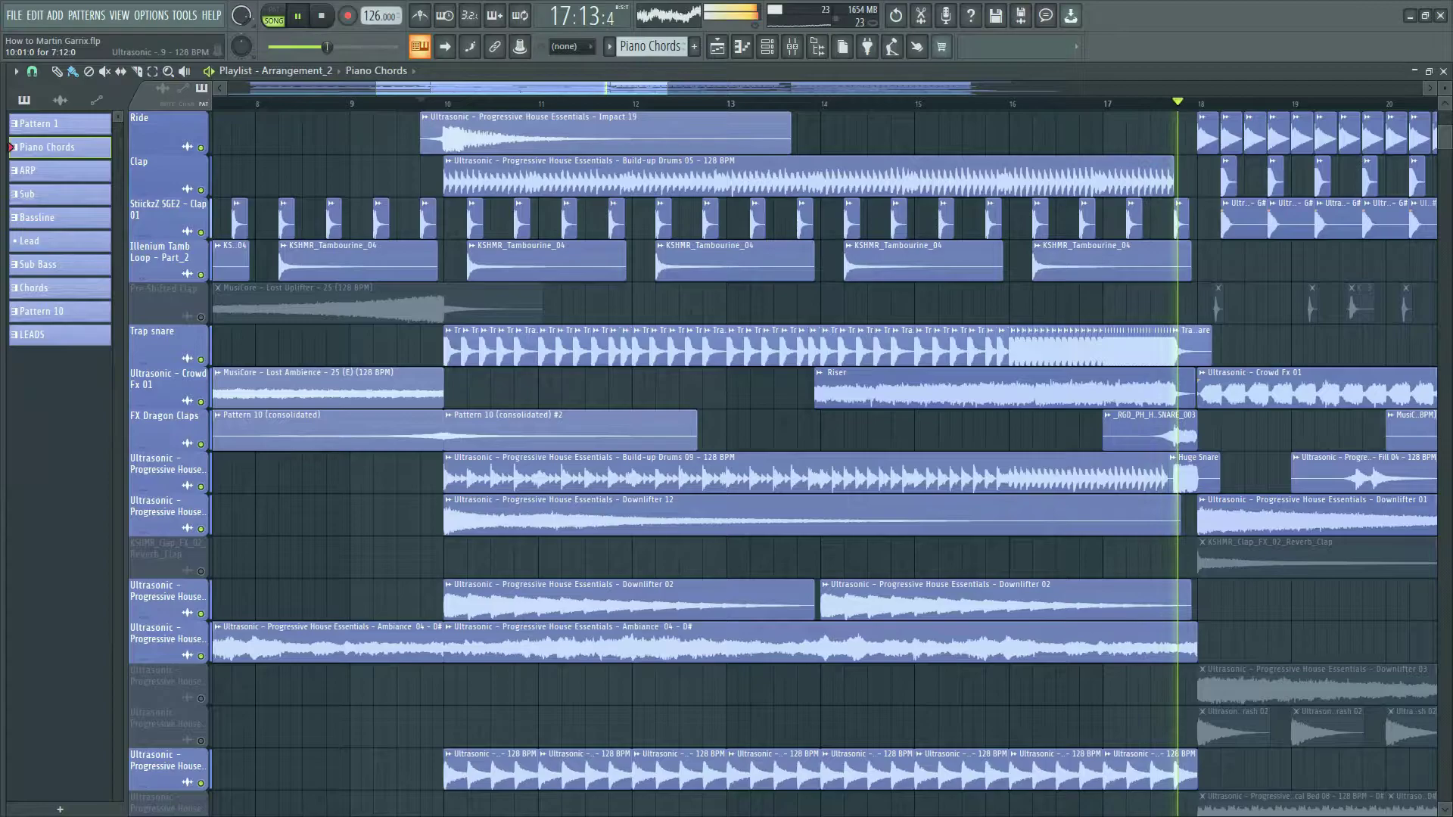
pyautogui.press('space')
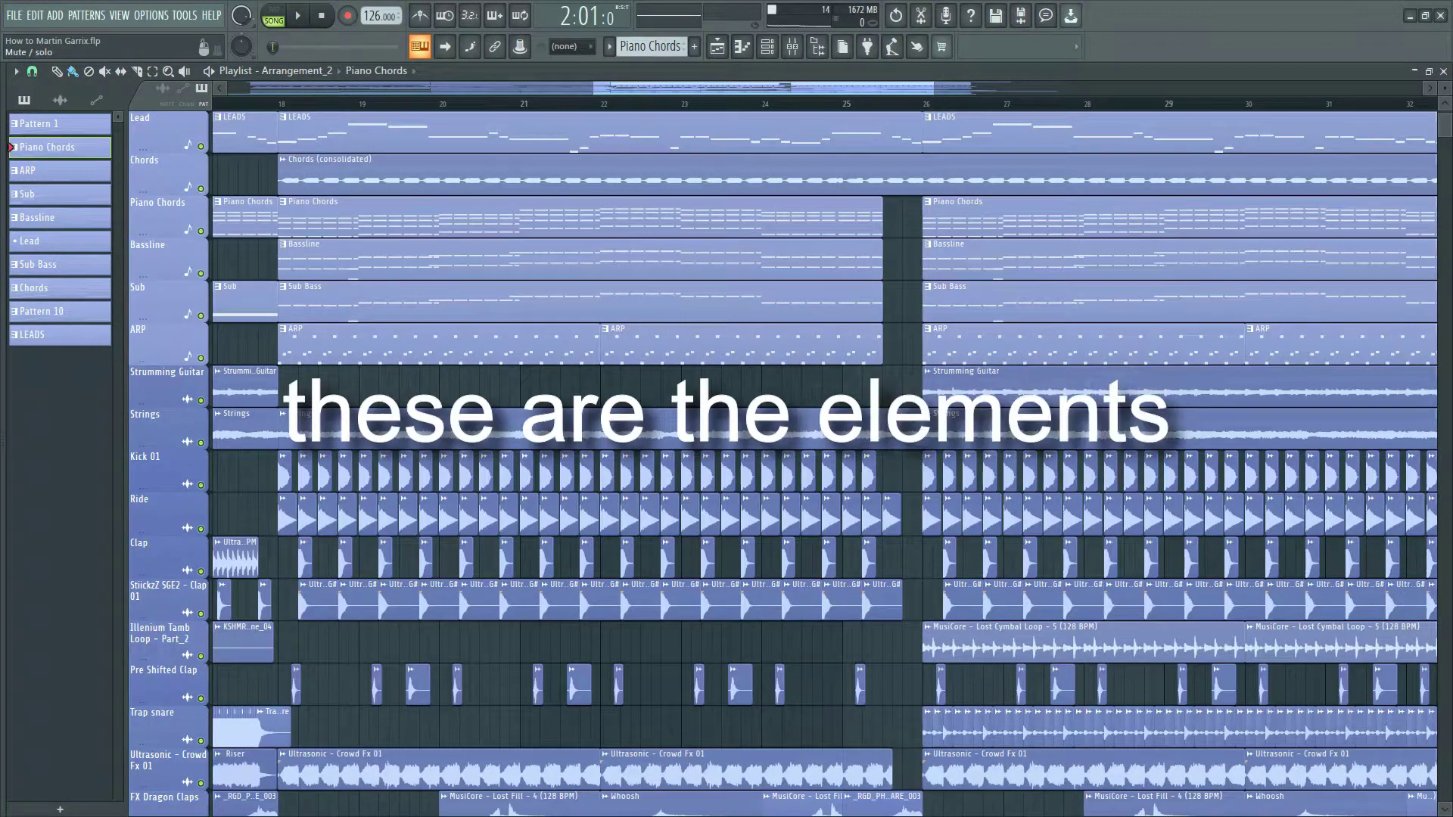
# Solo Kick 01 at the drop and unmute Ride, StickzZ SGE2 - Clap 01, Clap and Pre Shifted Clap.
pyautogui.rightClick(201, 484)
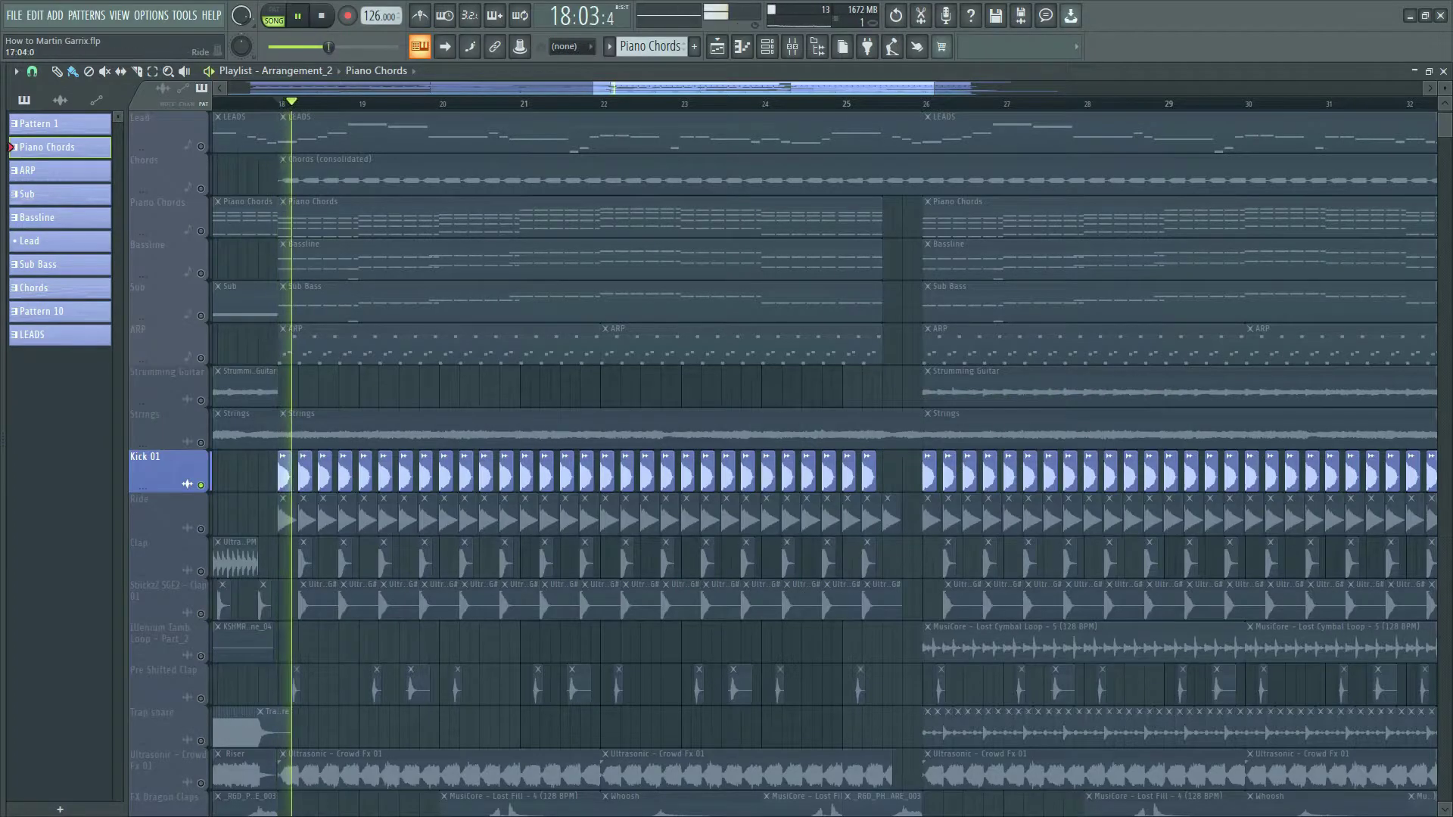
pyautogui.click(200, 529)
pyautogui.click(201, 612)
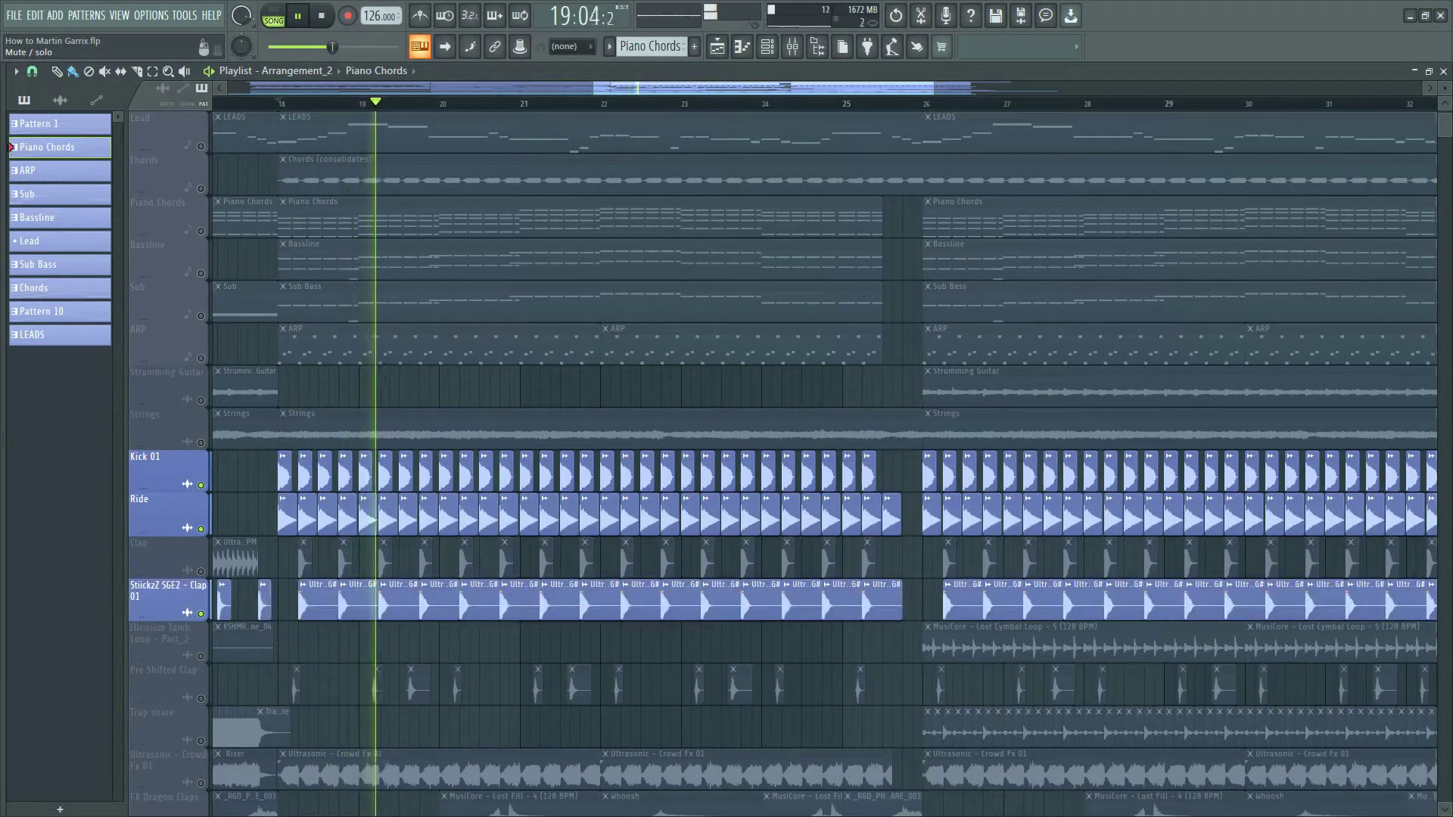
pyautogui.click(200, 570)
pyautogui.click(200, 698)
# Unmute Ultrasonic - Crowd Fx 01, FX Dragon Claps, KSHMR_Clap_FX_02_Reverb_Clap and the tracks holding Fill 04 and Downlifter 01 in the drop.
pyautogui.scroll(-3, 242, 522)
pyautogui.scroll(-1, 200, 605)
pyautogui.click(201, 613)
pyautogui.click(201, 656)
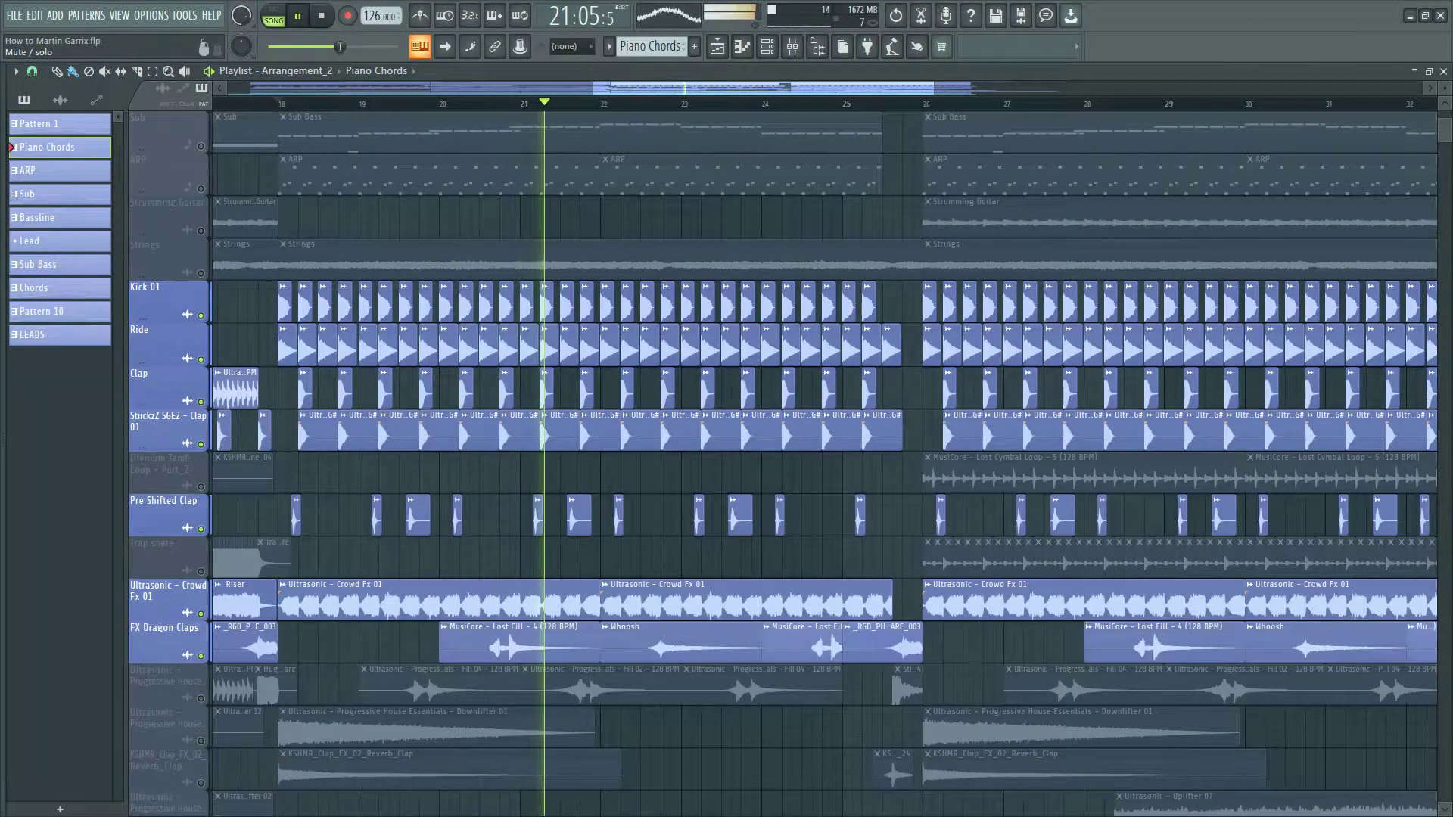
pyautogui.click(200, 698)
pyautogui.click(200, 740)
pyautogui.click(201, 783)
# Unmute Trap snare and the Ultrasonic tracks holding Crash 02, the continuous 128 BPM loop, Downlifter 03 and Uplifter 10.
pyautogui.scroll(-6, 201, 782)
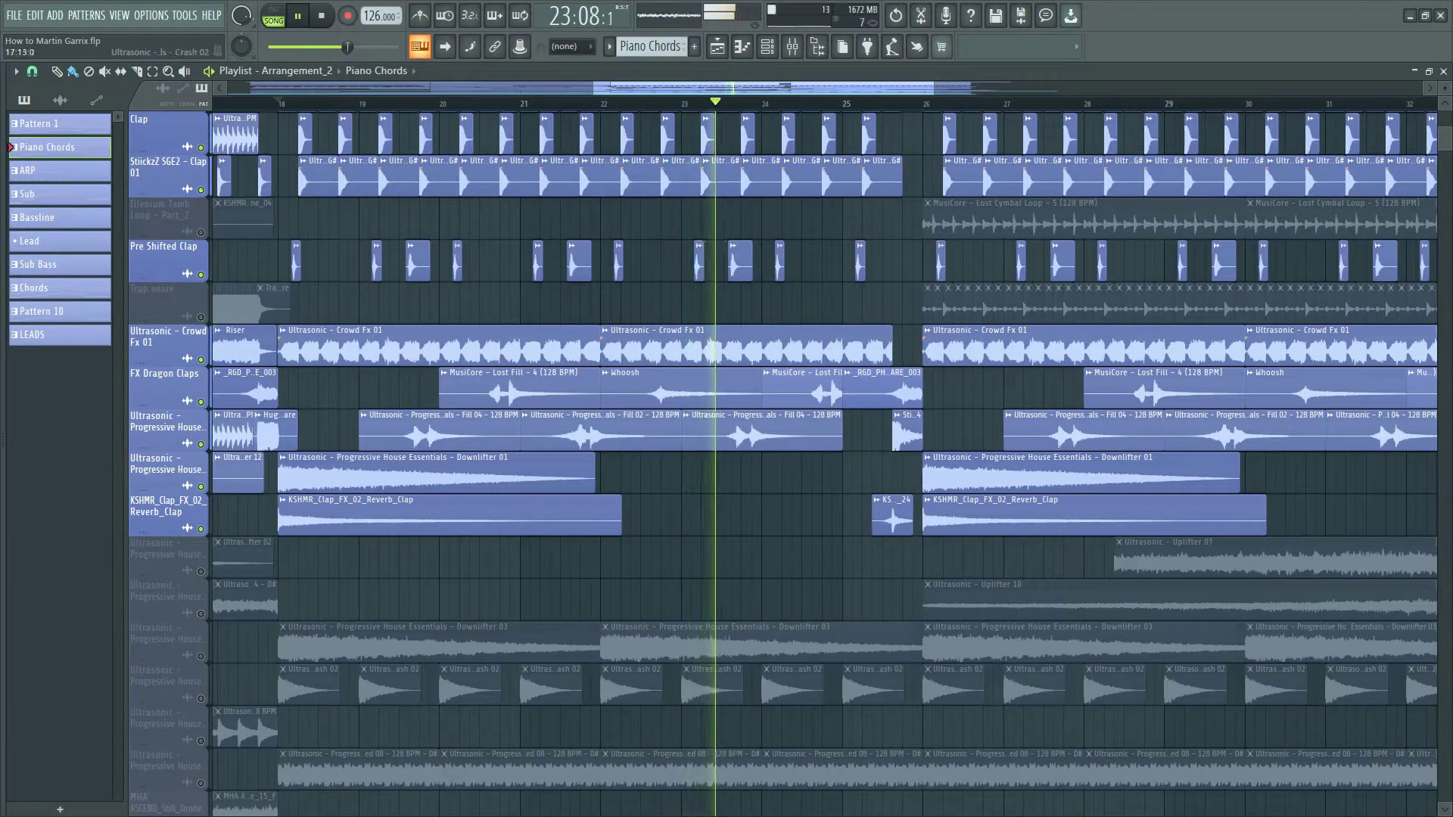
pyautogui.click(200, 698)
pyautogui.click(201, 782)
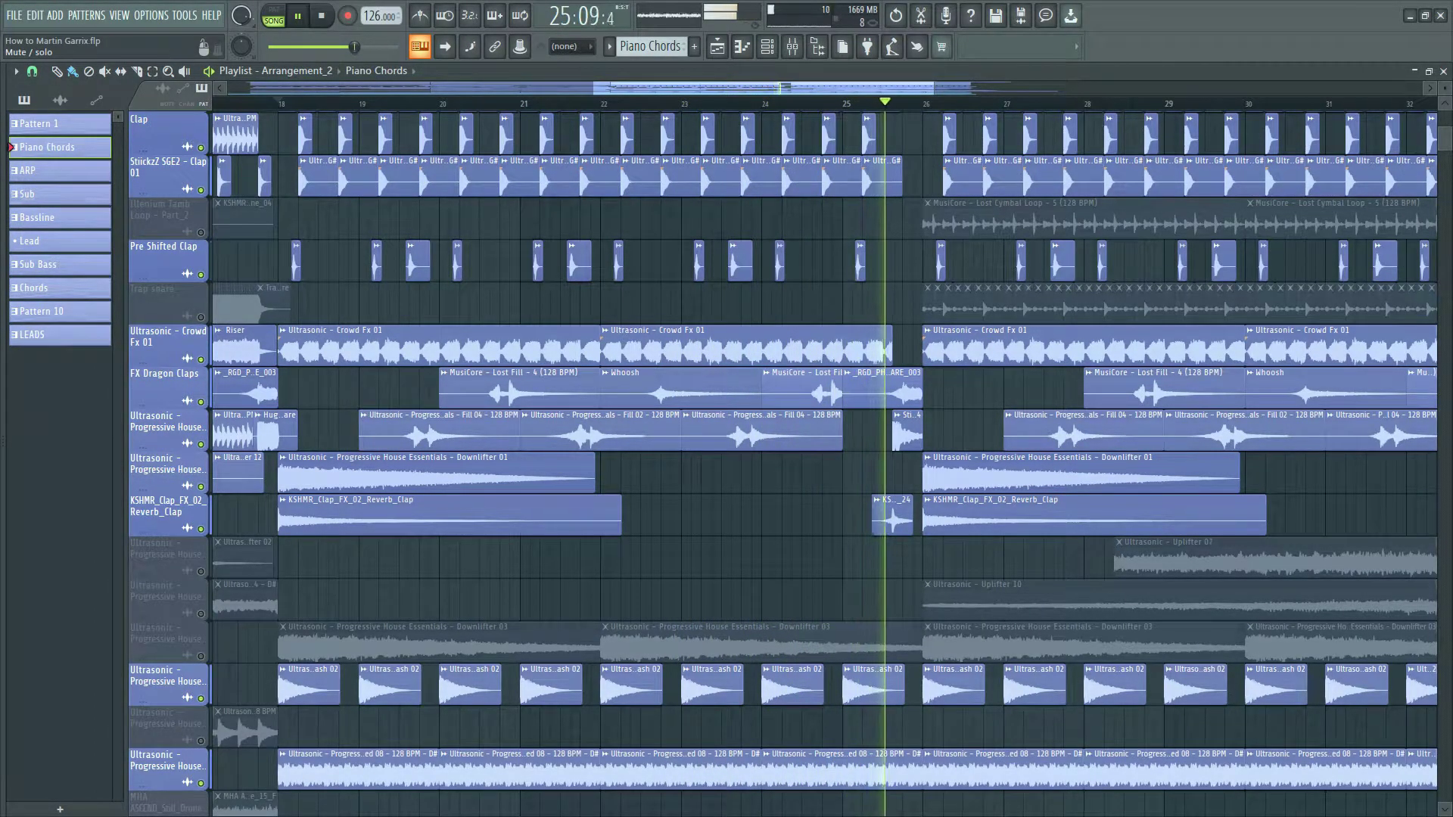
pyautogui.click(200, 655)
pyautogui.click(200, 613)
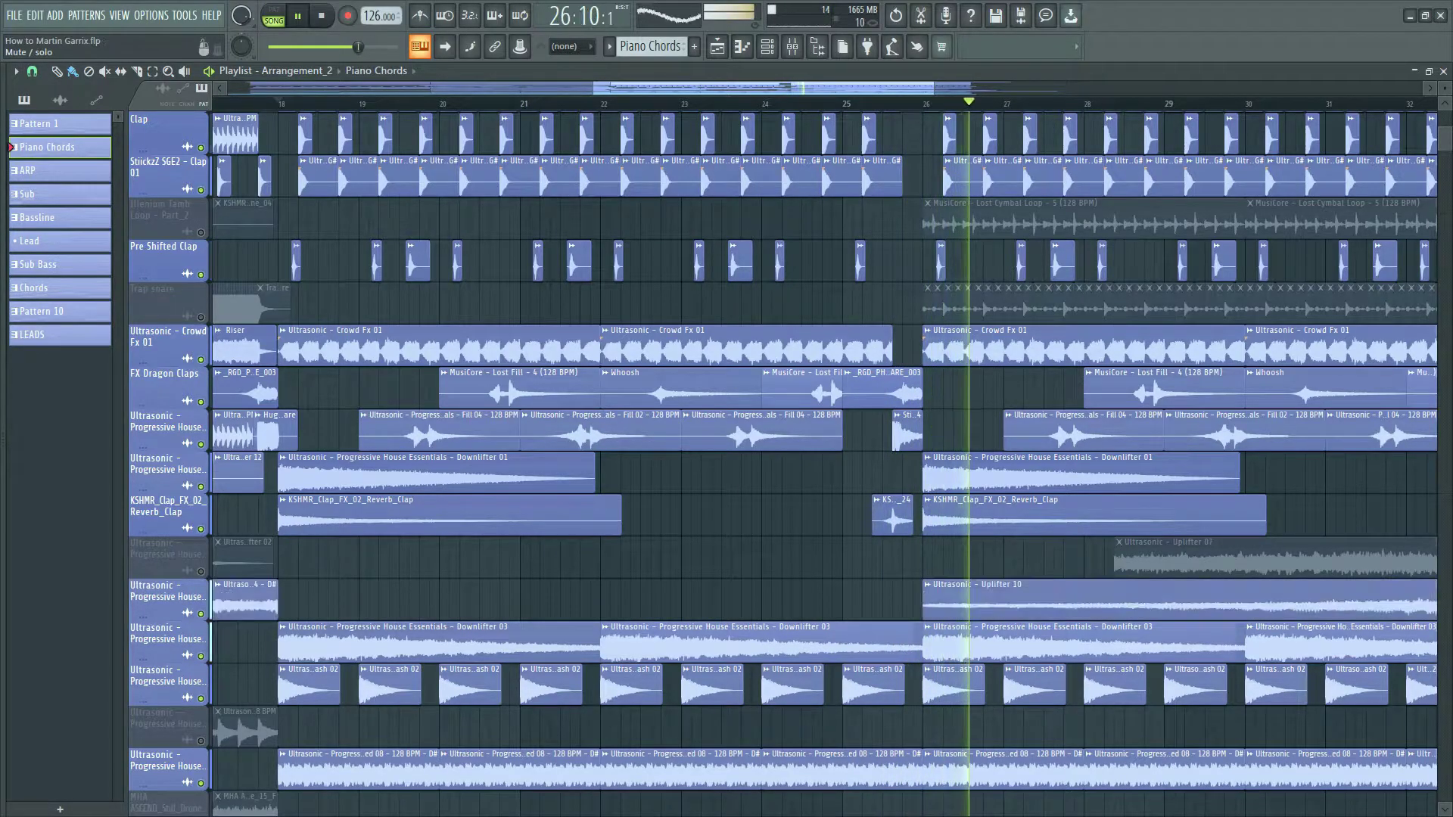
pyautogui.click(200, 316)
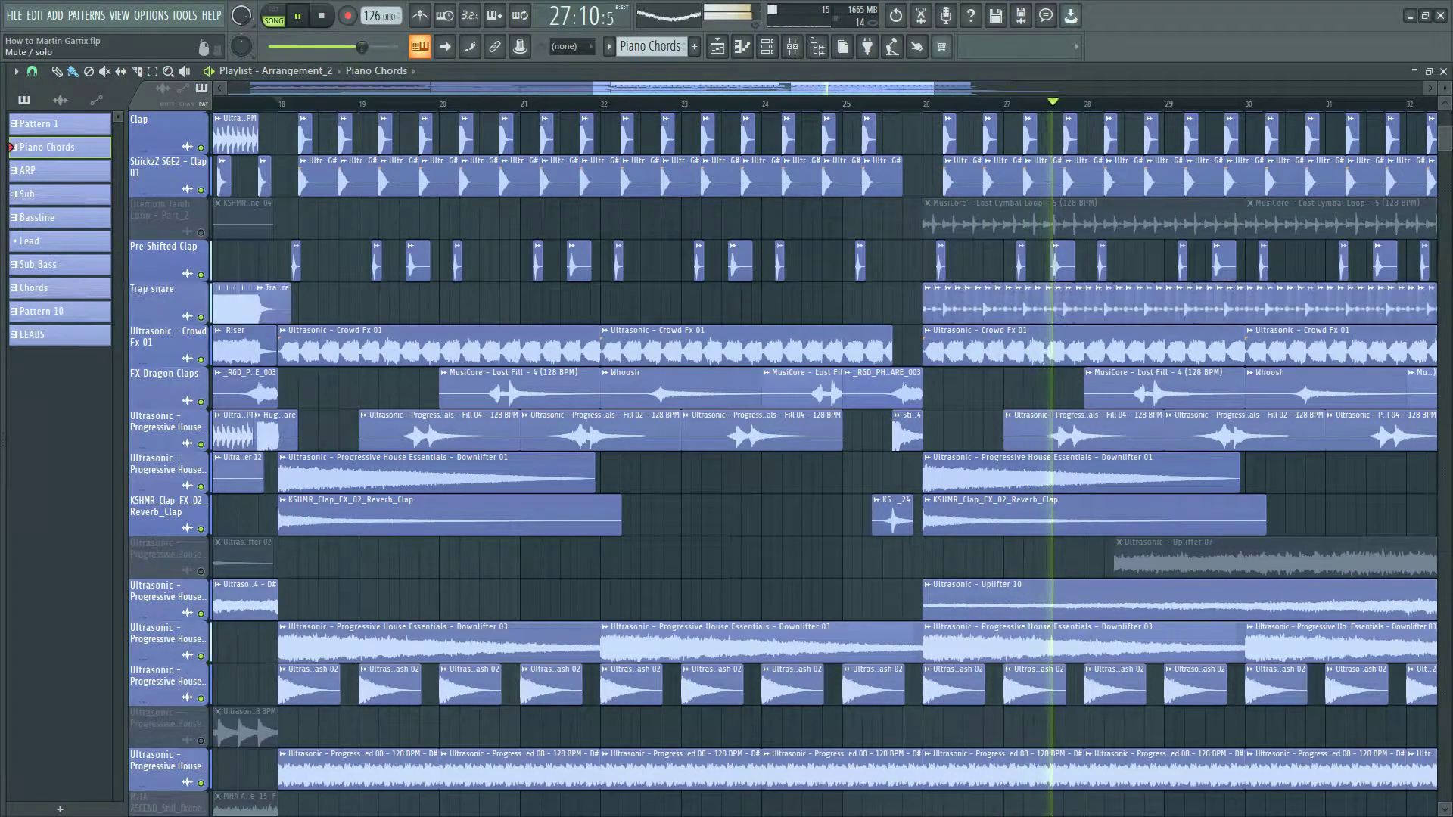
# Unmute Illenium Tamb Loop - Part_2 and the Ultrasonic track holding Uplifter 07, and play the layered drop to its end.
pyautogui.click(200, 232)
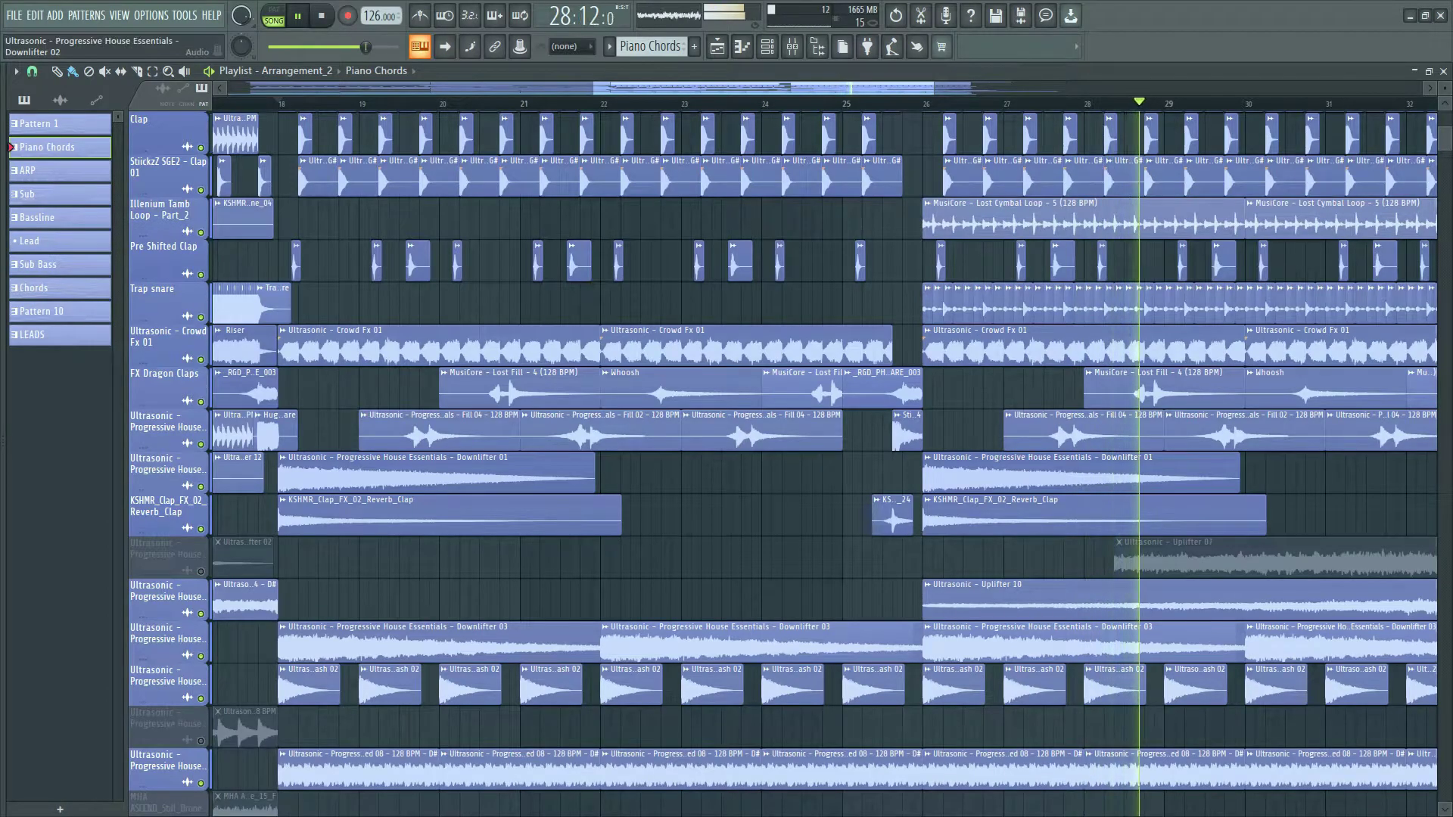
pyautogui.click(201, 571)
pyautogui.scroll(-3, 563, 545)
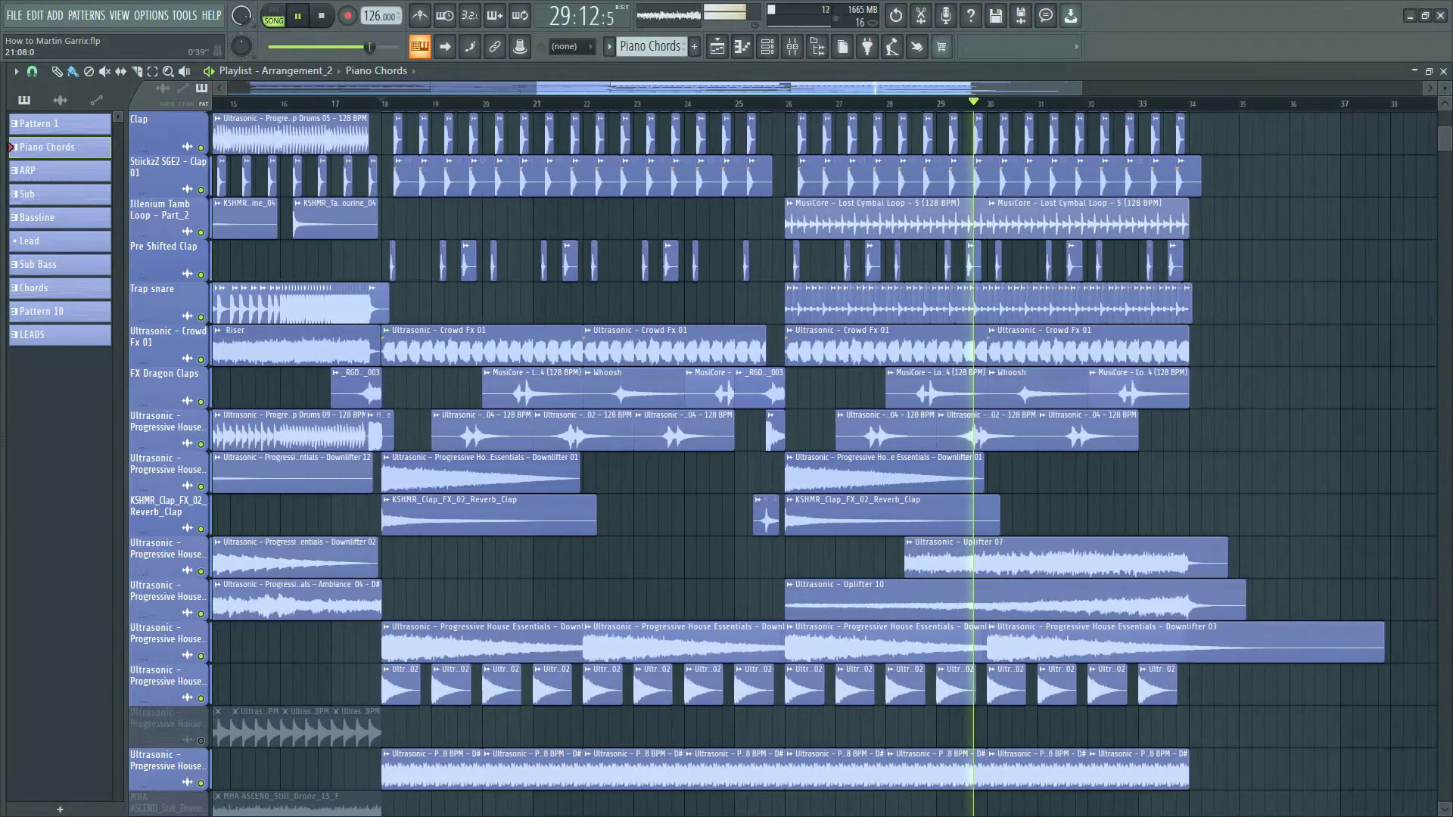
pyautogui.scroll(3, 782, 464)
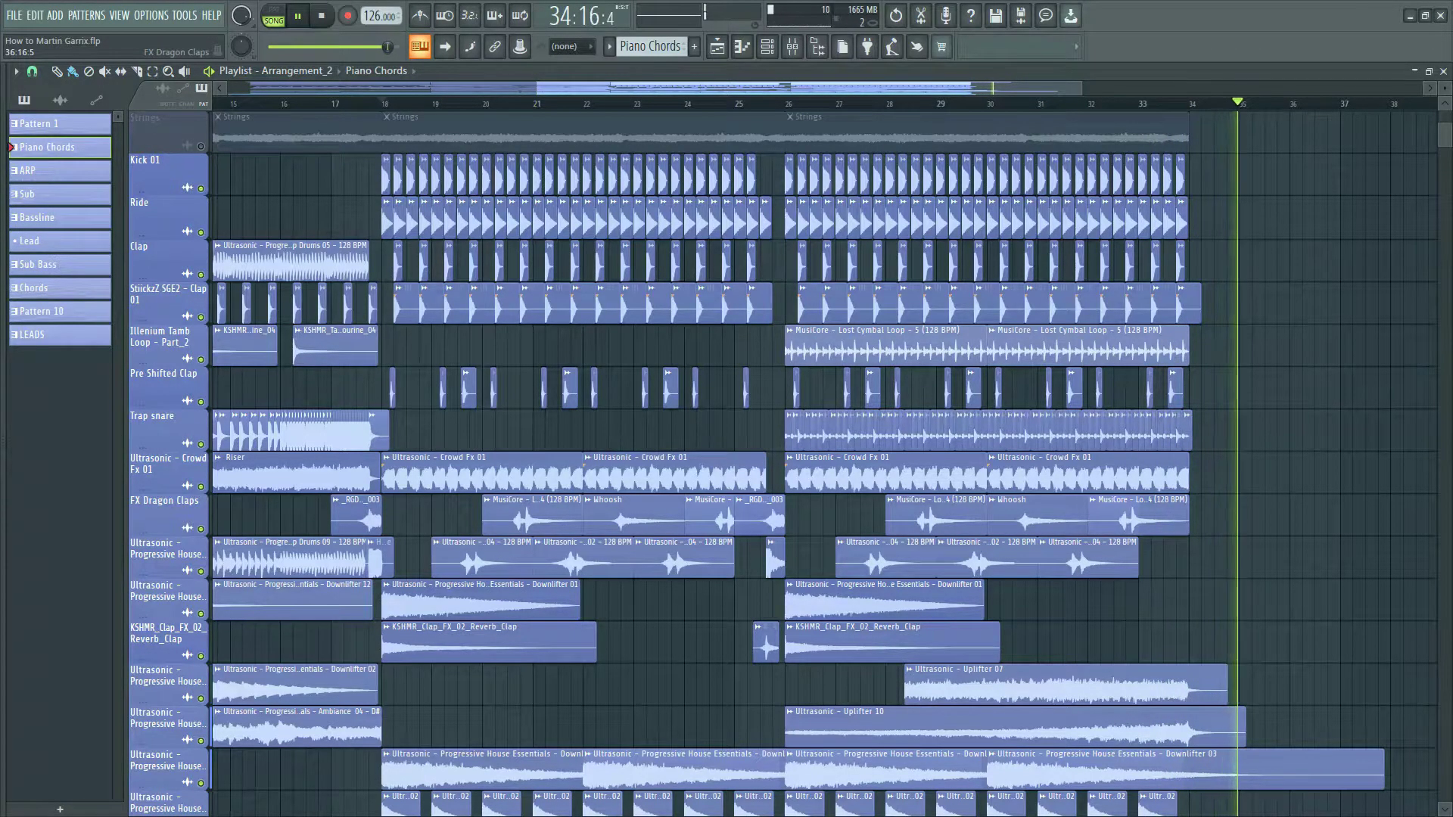
pyautogui.scroll(7, 757, 454)
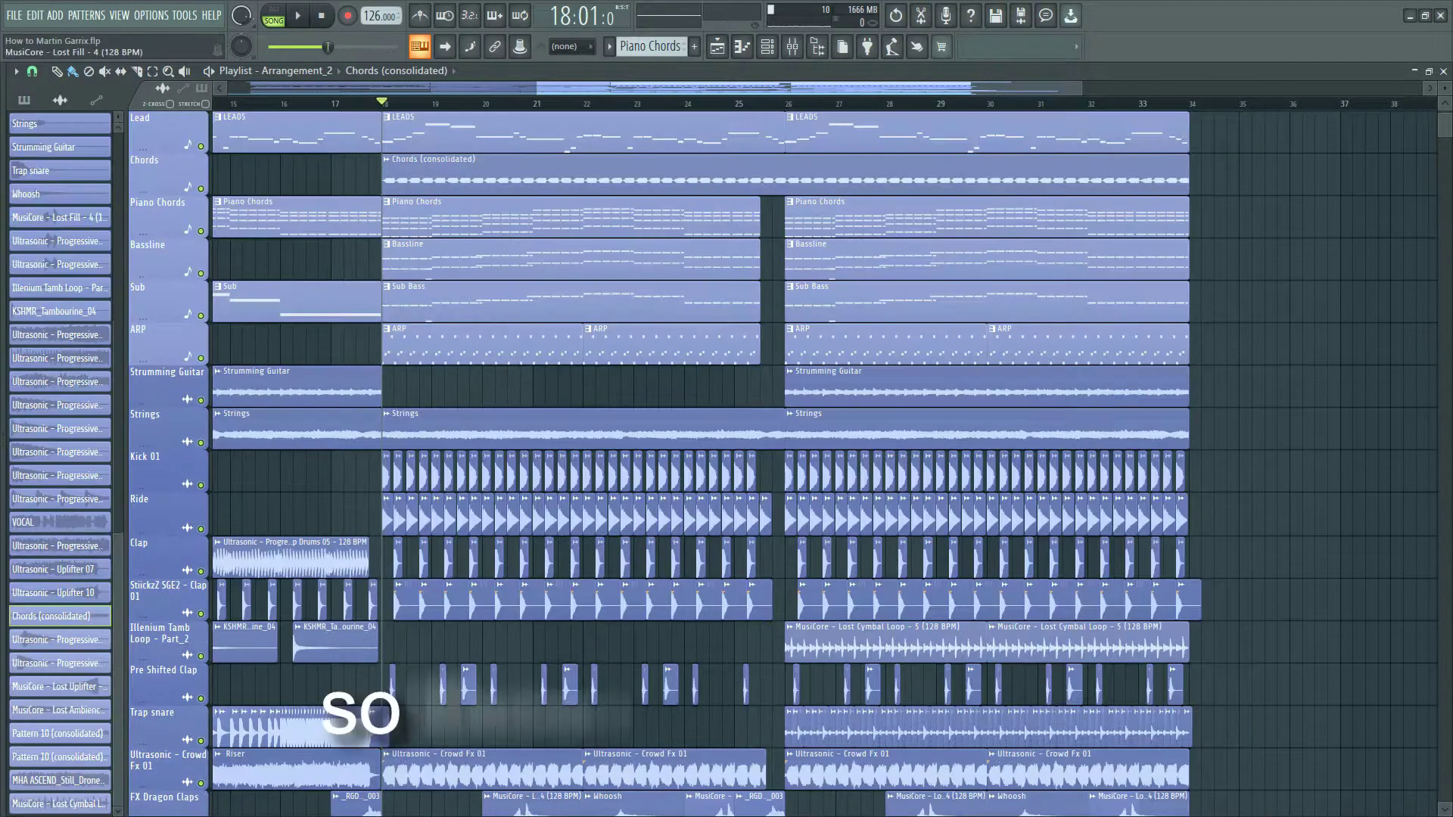
# Examine the notes of the Chords, Bassline and ARP patterns in the piano roll, play the Bassline, and return to the playlist.
pyautogui.press('F7')
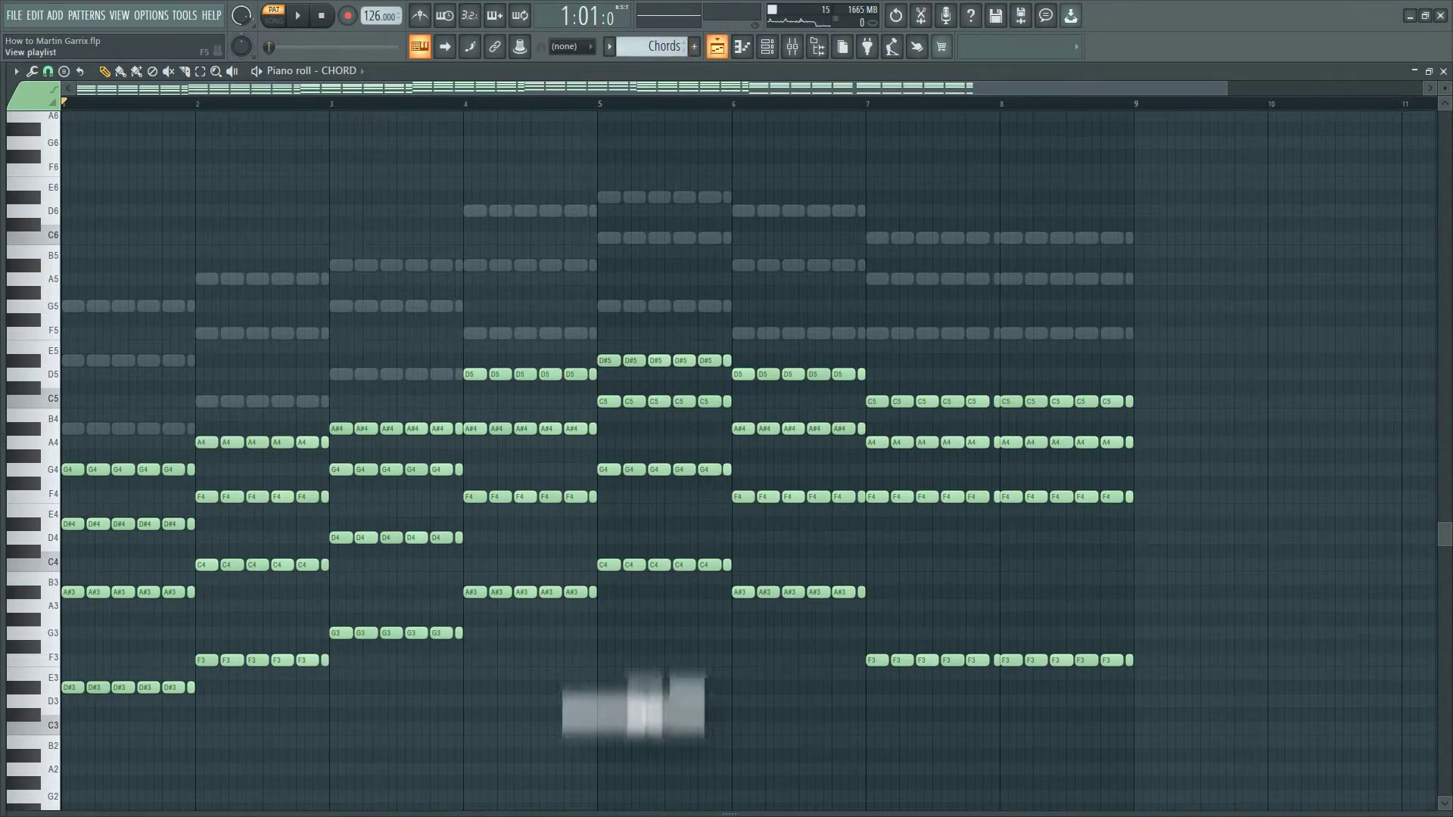
pyautogui.press('F5')
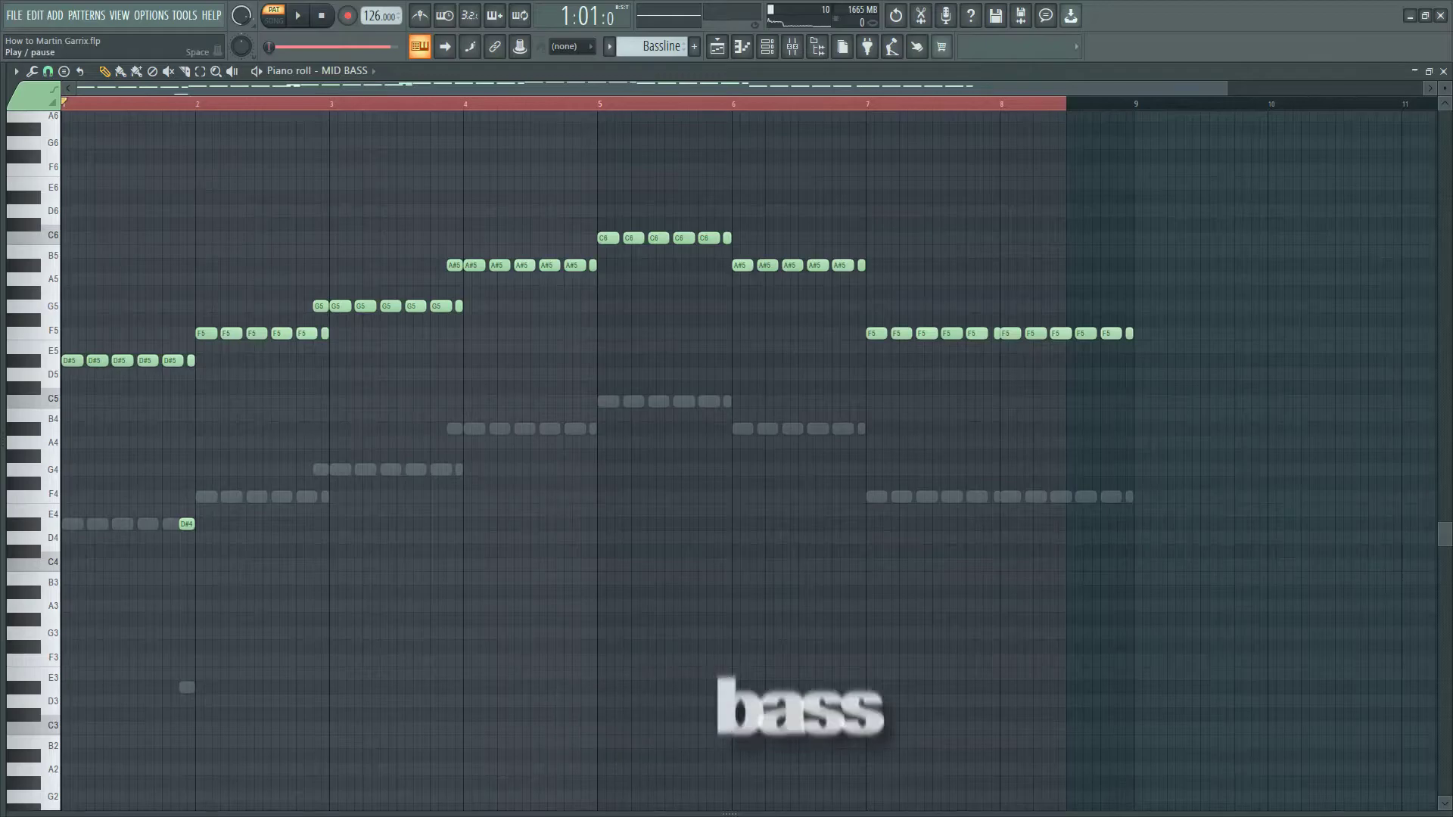
pyautogui.press('space')
pyautogui.scroll(1, 727, 454)
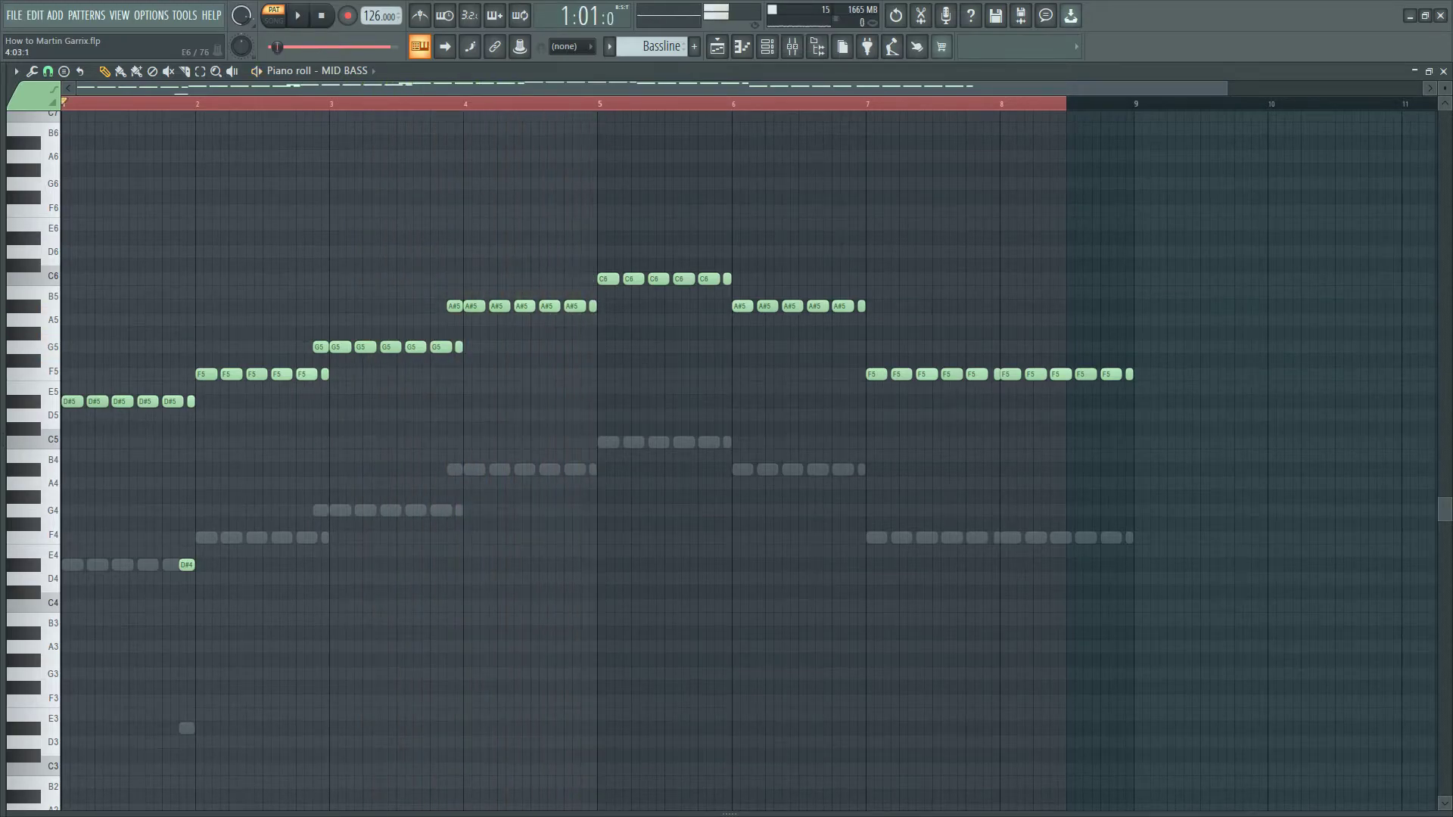
pyautogui.click(717, 46)
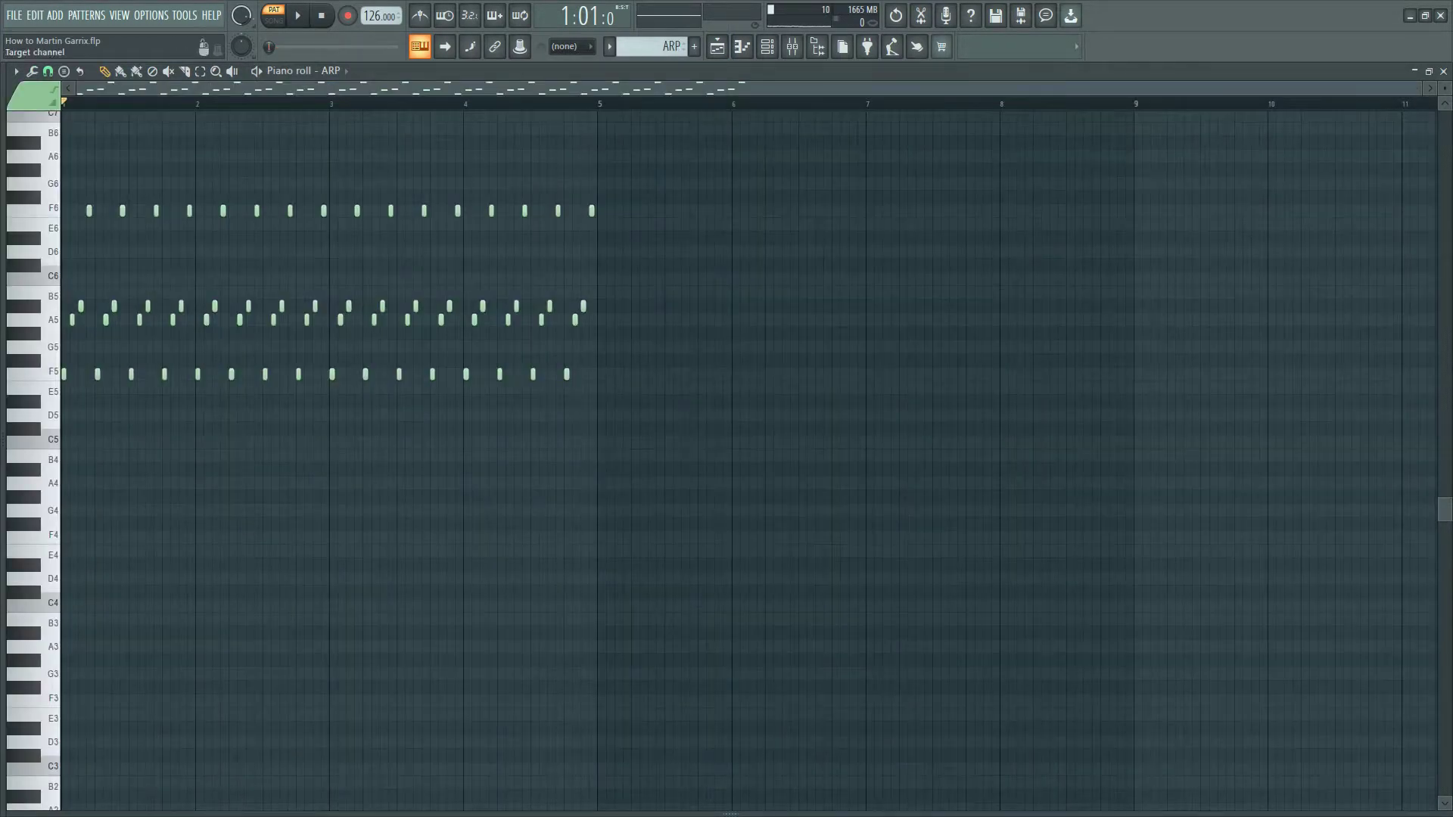
pyautogui.scroll(1, 750, 454)
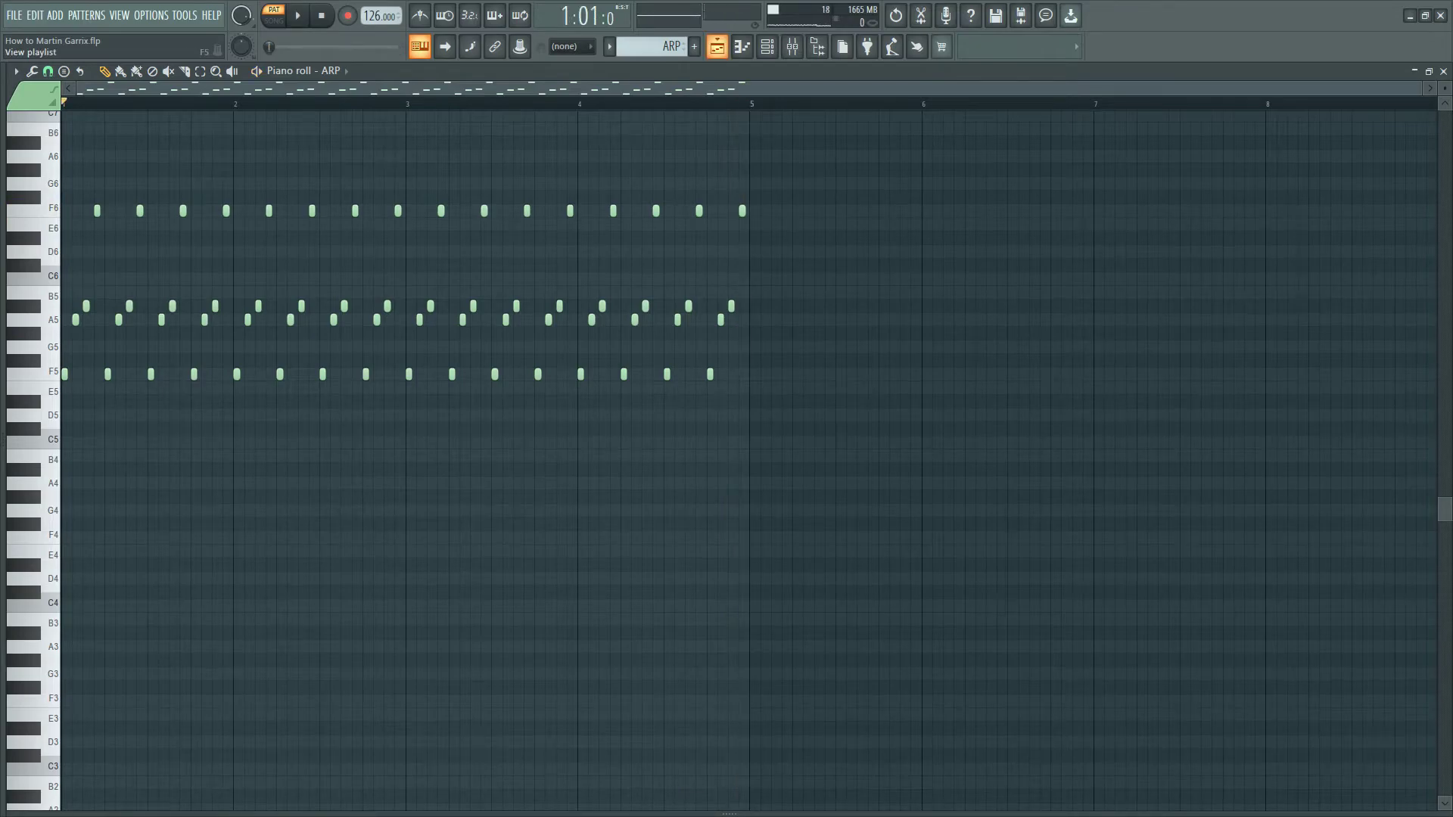
pyautogui.press('F5')
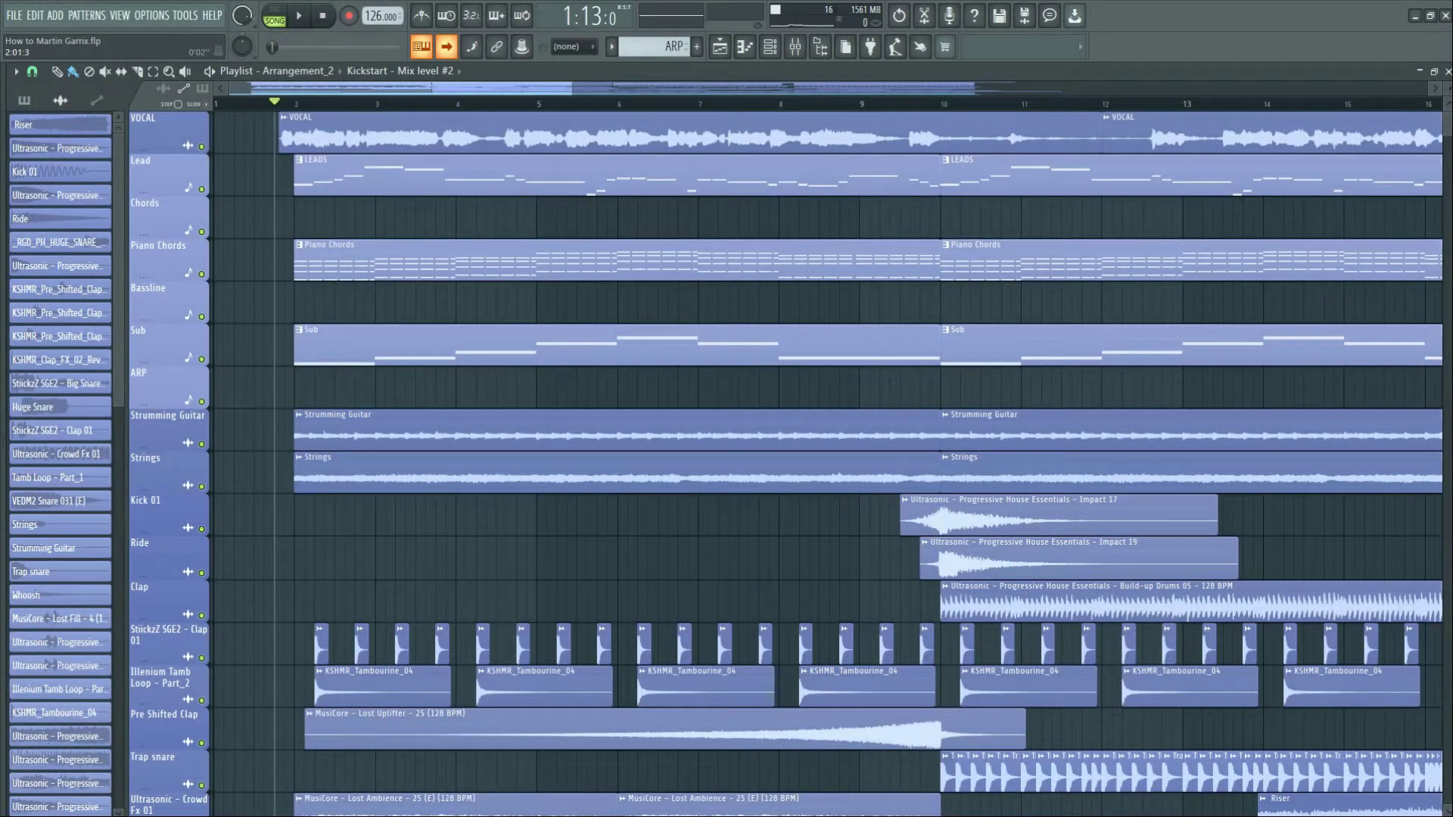
# Play the full arrangement from just before bar 2 with all tracks, reviewing the vocal, melodic, drum and FX layers through the drop.
pyautogui.press('space')
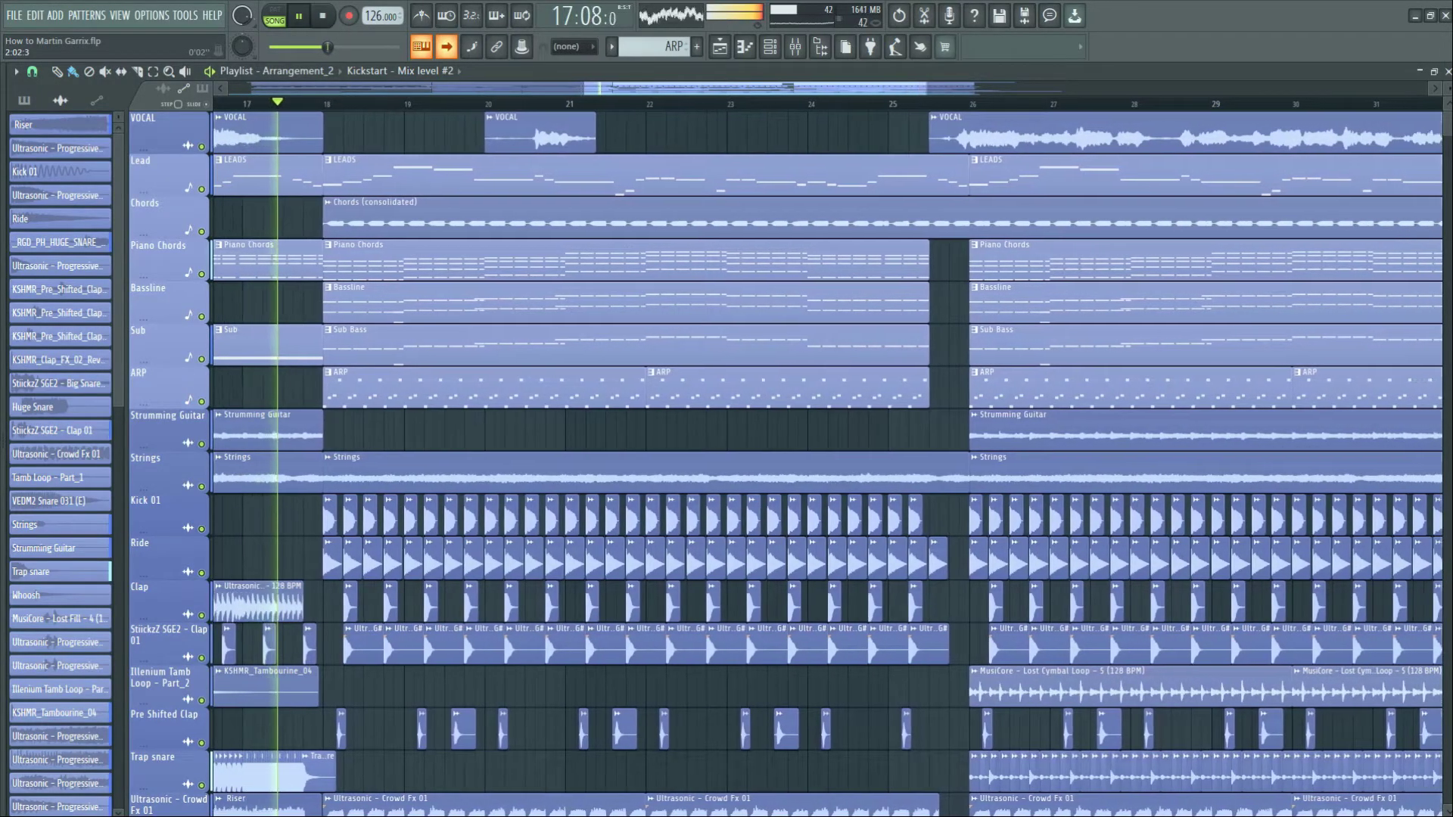
pyautogui.scroll(-3, 408, 431)
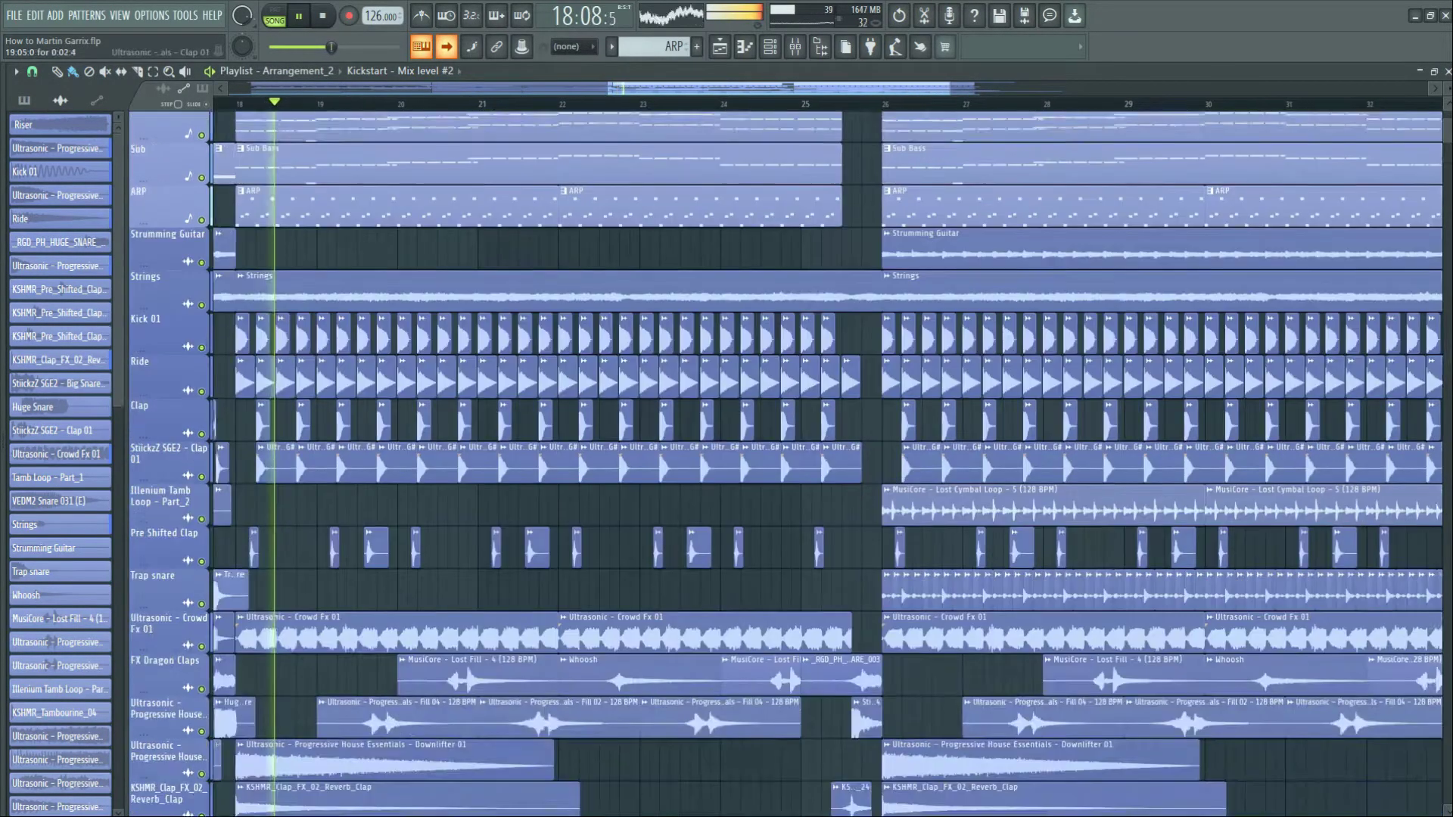
pyautogui.scroll(-3, 787, 462)
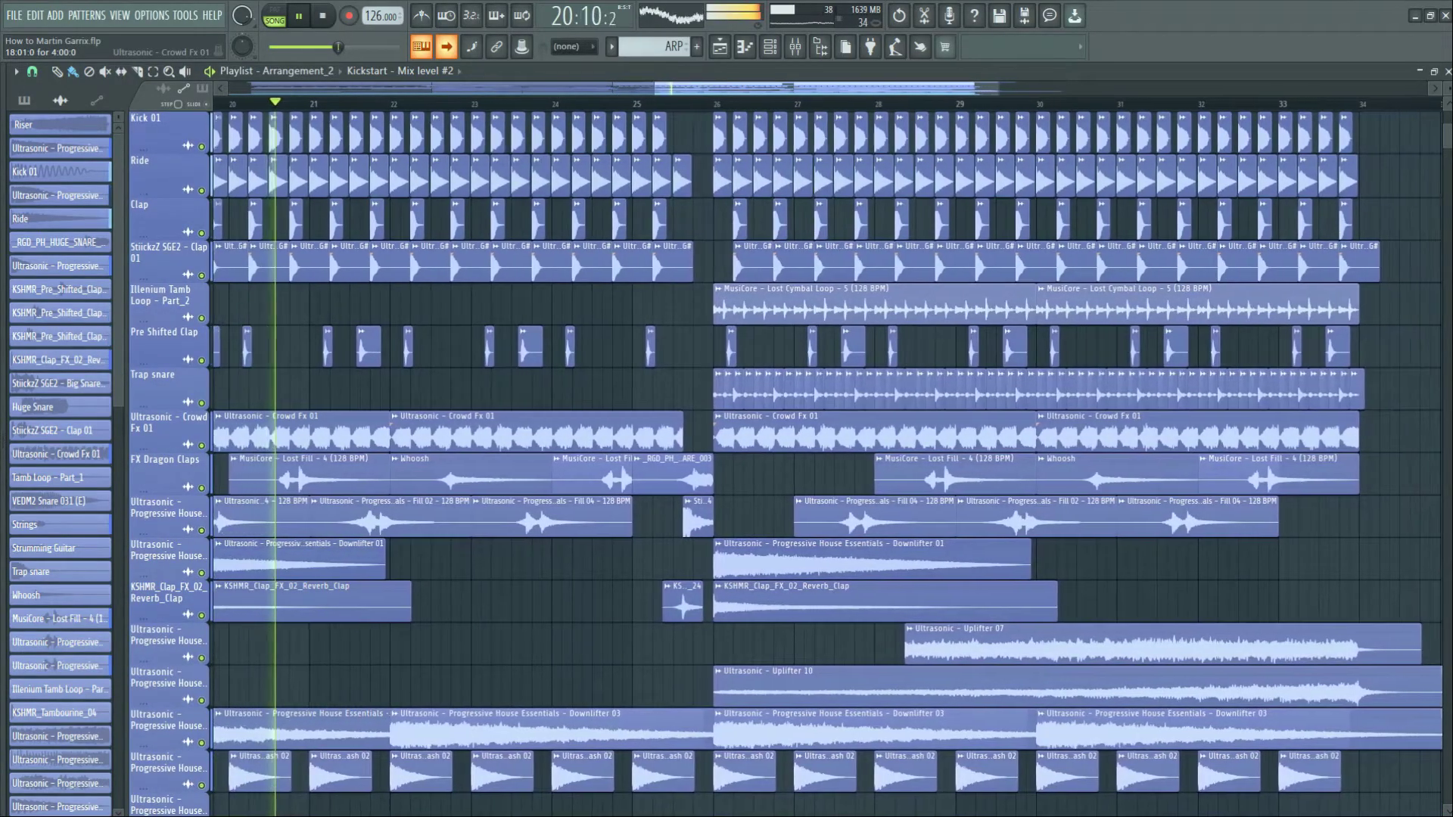
pyautogui.scroll(5, 787, 461)
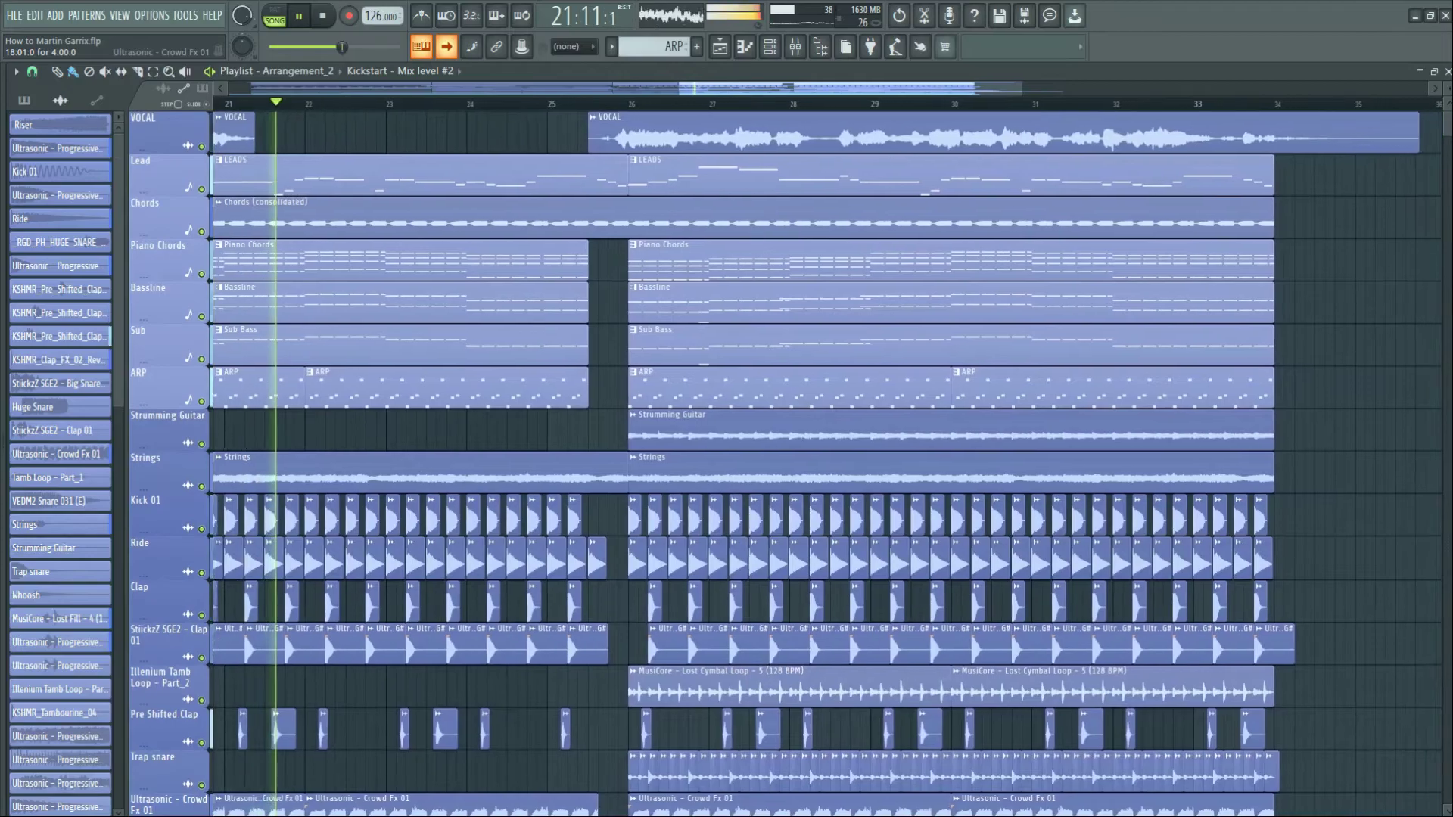